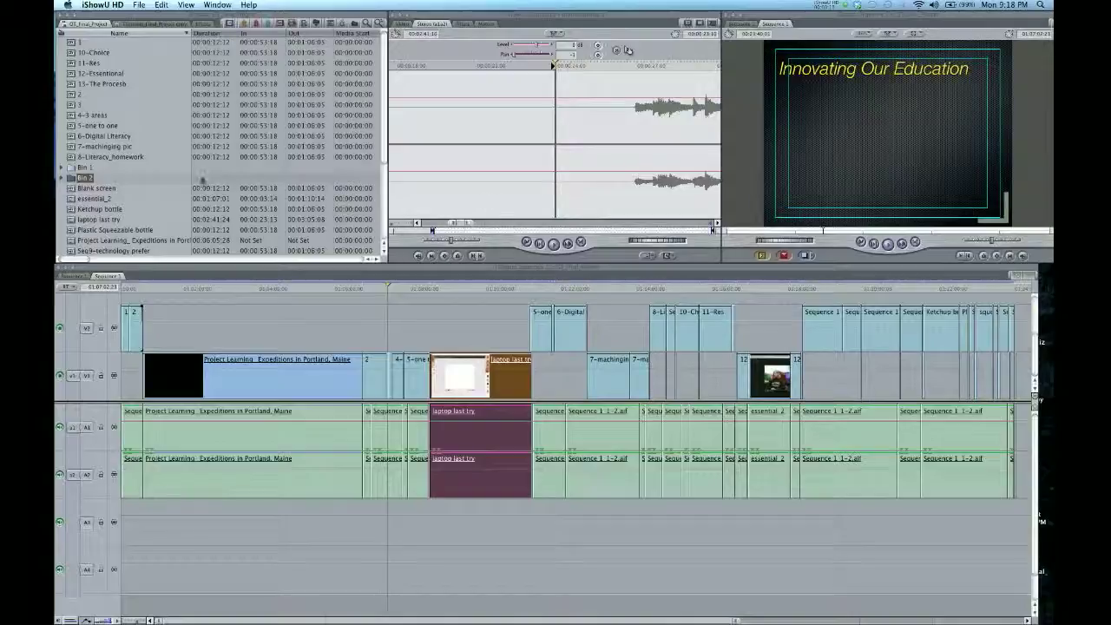
- Move the Browser window away from the screen edge and create a new bin inside Bin 2
left_click_drag(191, 16, 438, 38)
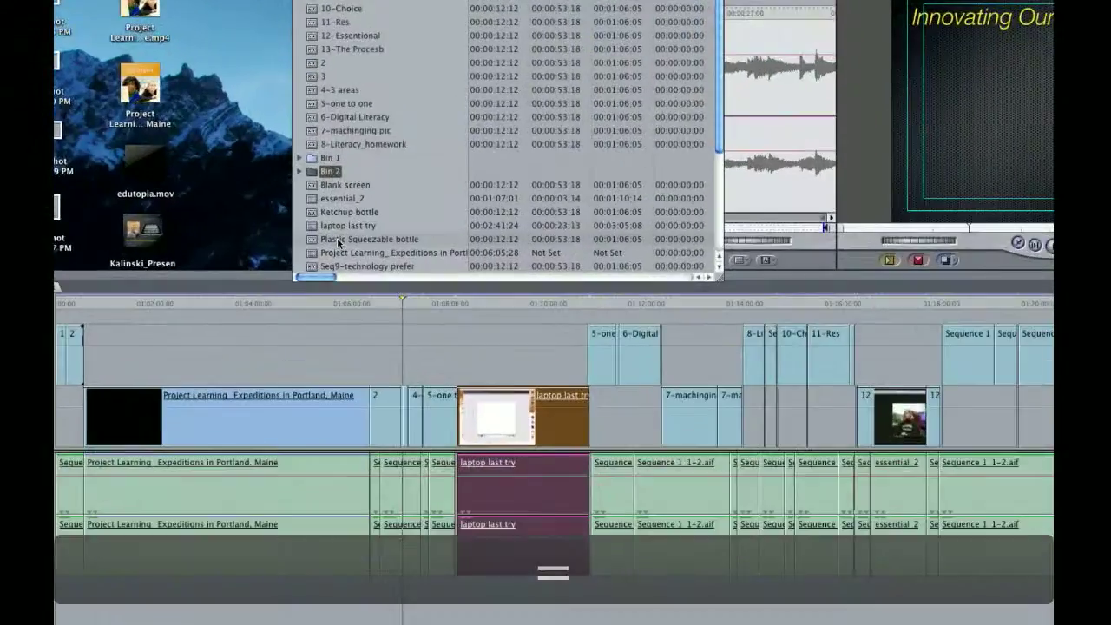
key("alt+super+equal")
key("alt+super+equal")
key("alt+super+equal")
key("alt+super+equal")
key("alt+super+equal")
key("alt+super+equal")
key("alt+super+equal")
key("alt+super+equal")
key("alt+super+equal")
key("alt+super+equal")
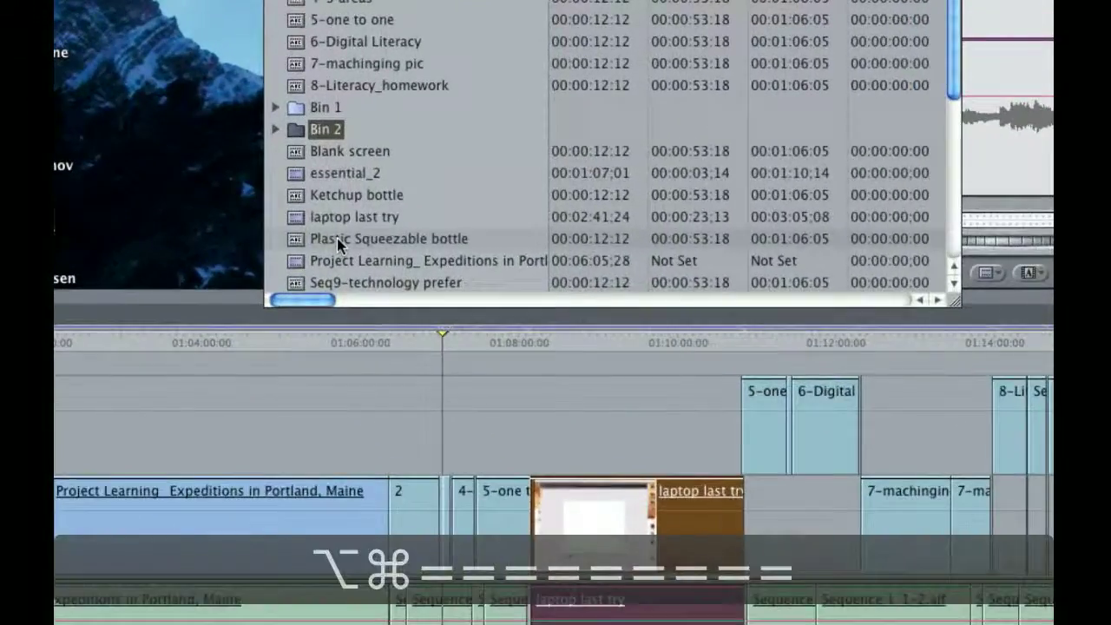
left_click(330, 174)
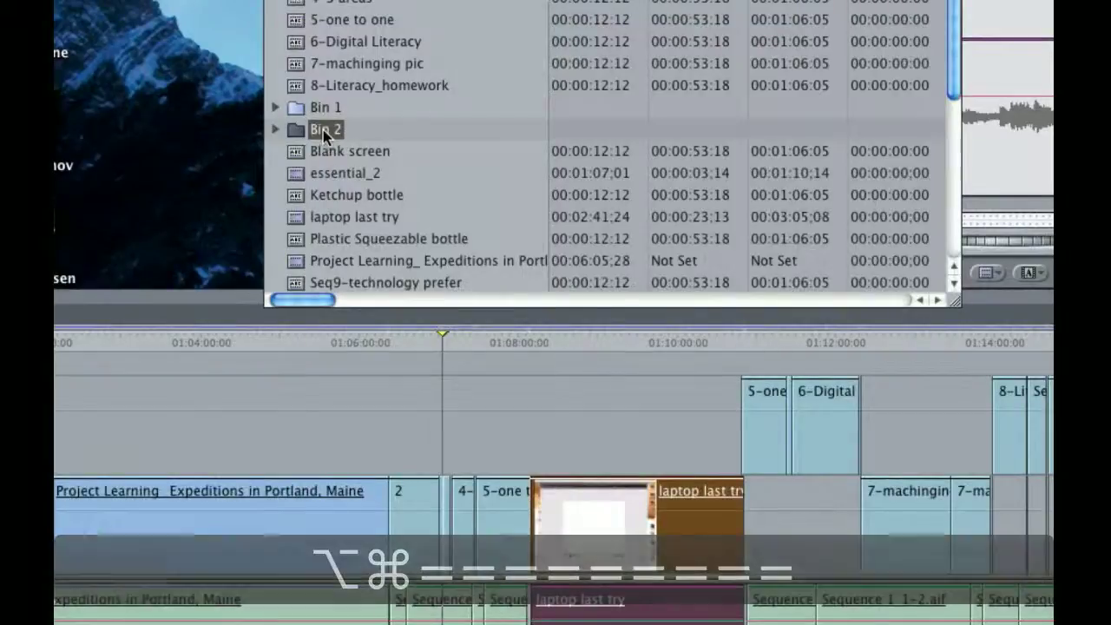
right_click(322, 129)
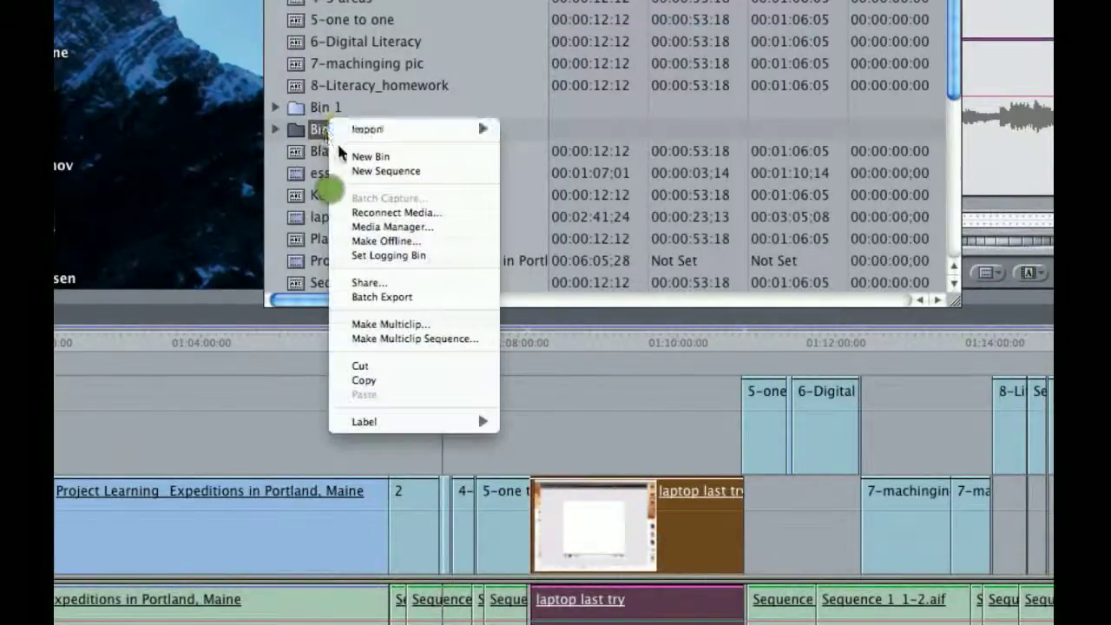
left_click(345, 156)
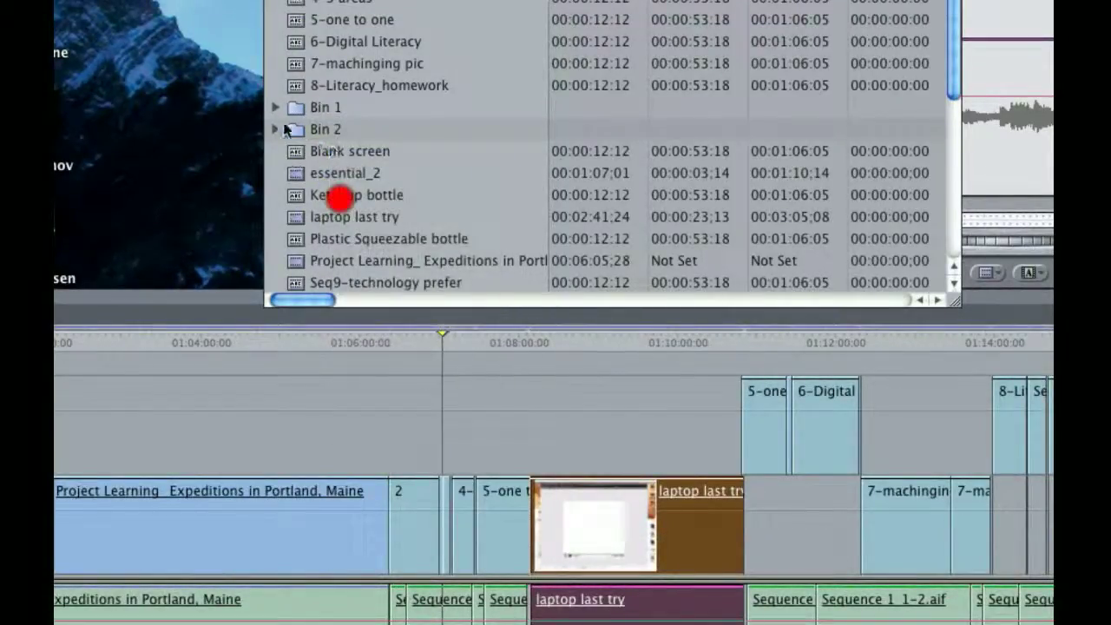
- Expand Bin 2, open the nested Bin 3 in its own window, and close that window again
left_click(276, 130)
left_click(306, 151)
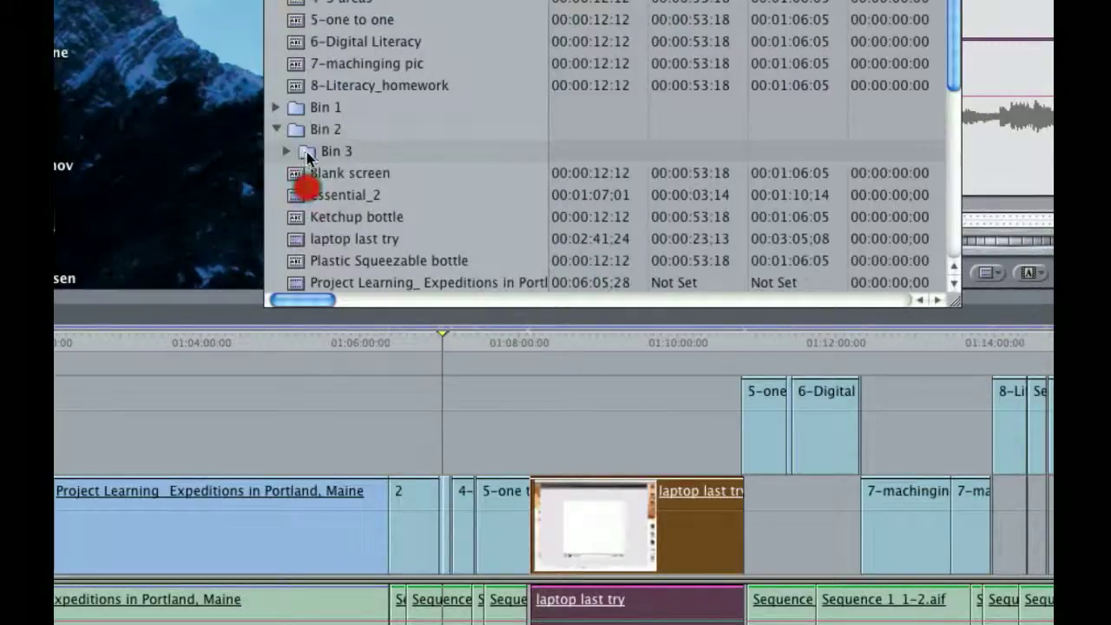
double_click(306, 152)
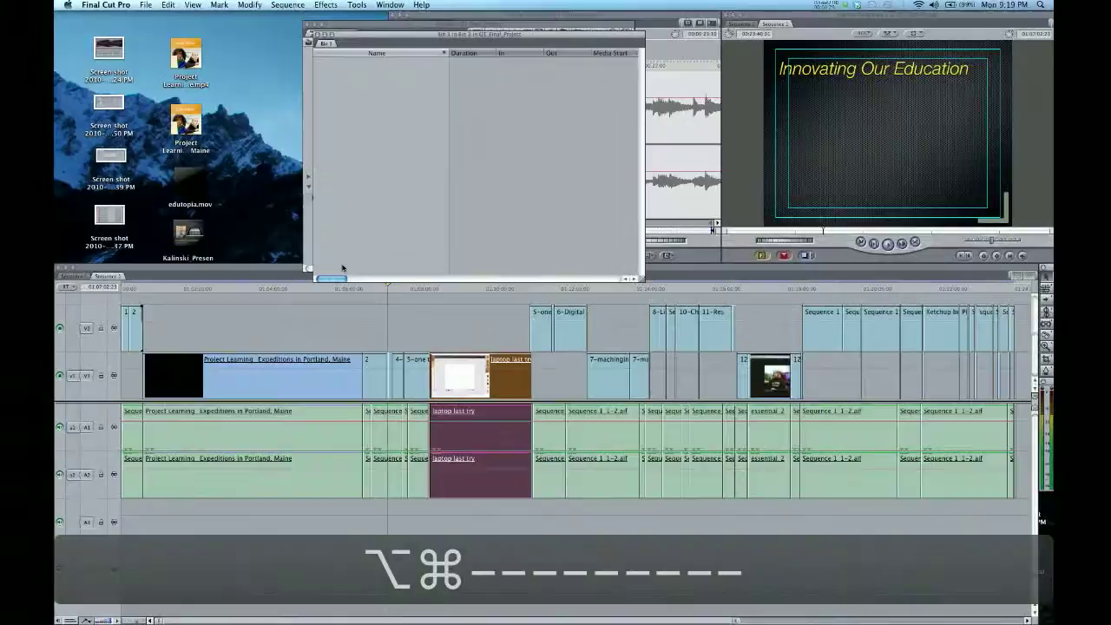
left_click(317, 34)
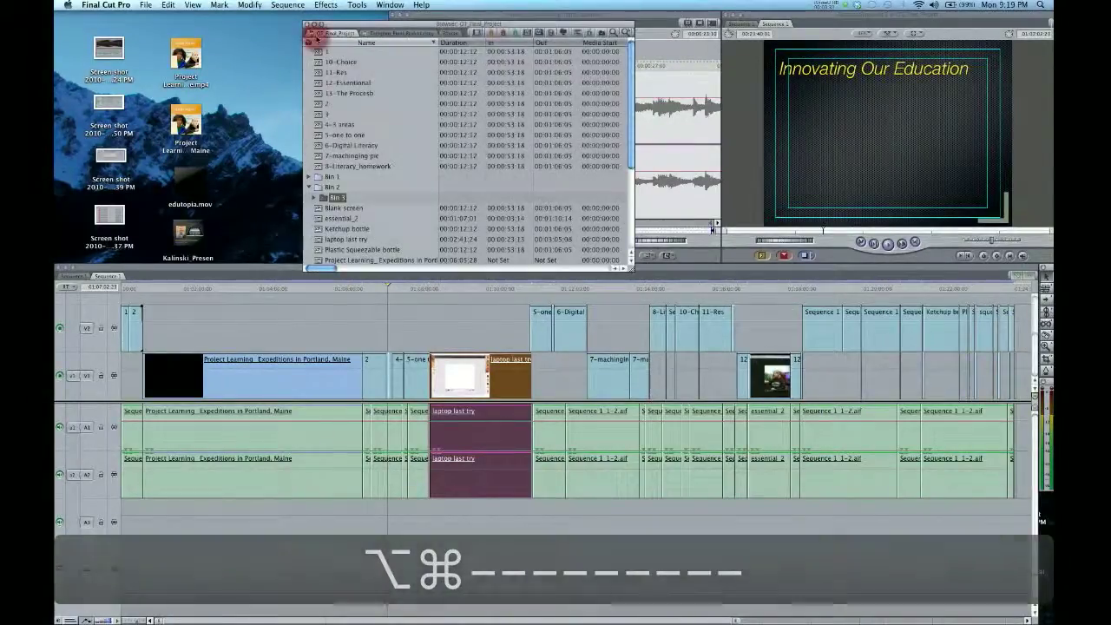
- Select Bin 2 and restore the standard window arrangement
right_click(318, 186)
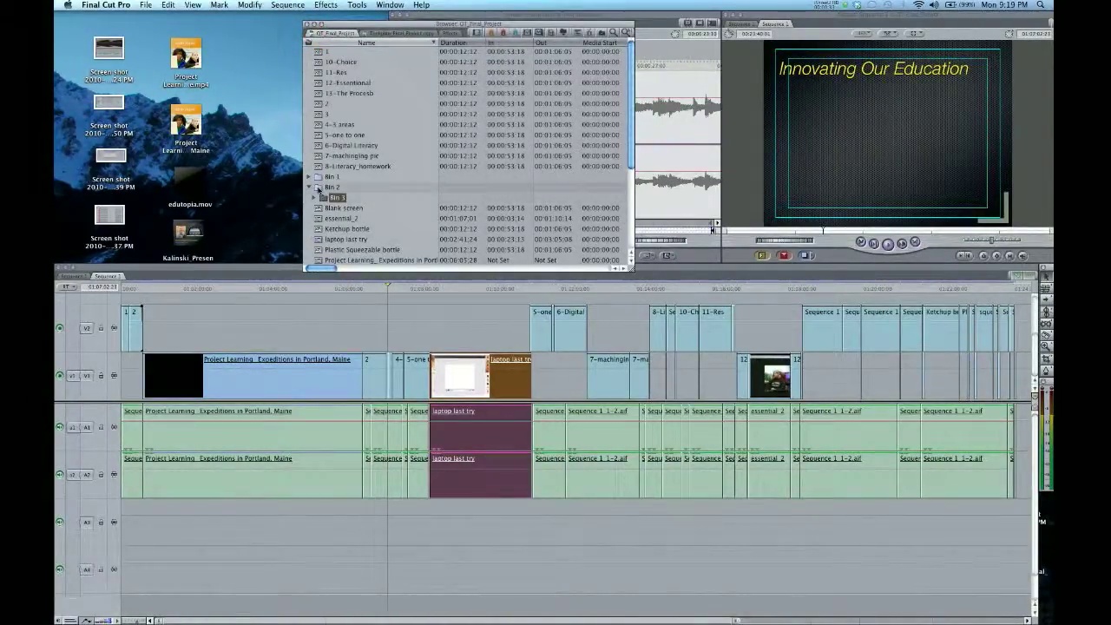
left_click(367, 176)
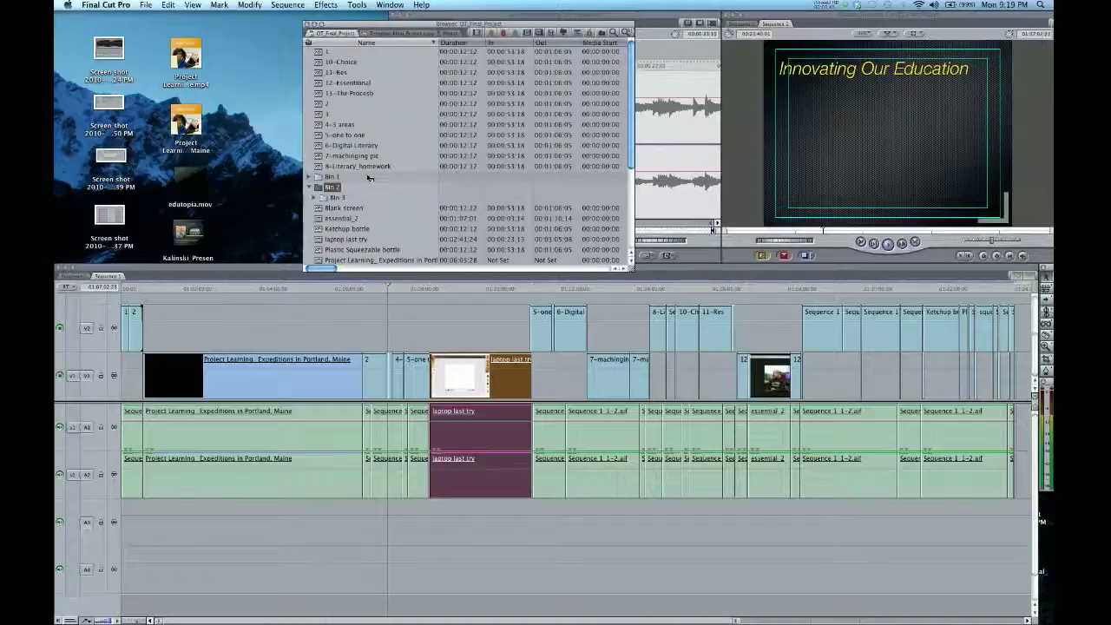
key("ctrl+u")
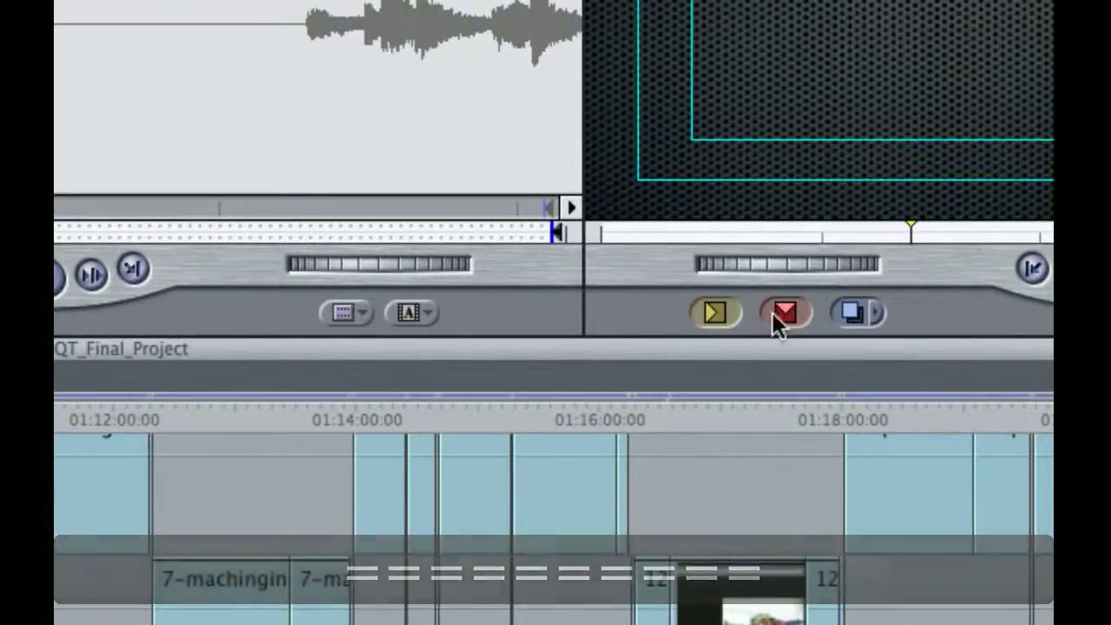
- Try a Replace edit of the loaded clip into the timeline sequence
left_click(873, 315)
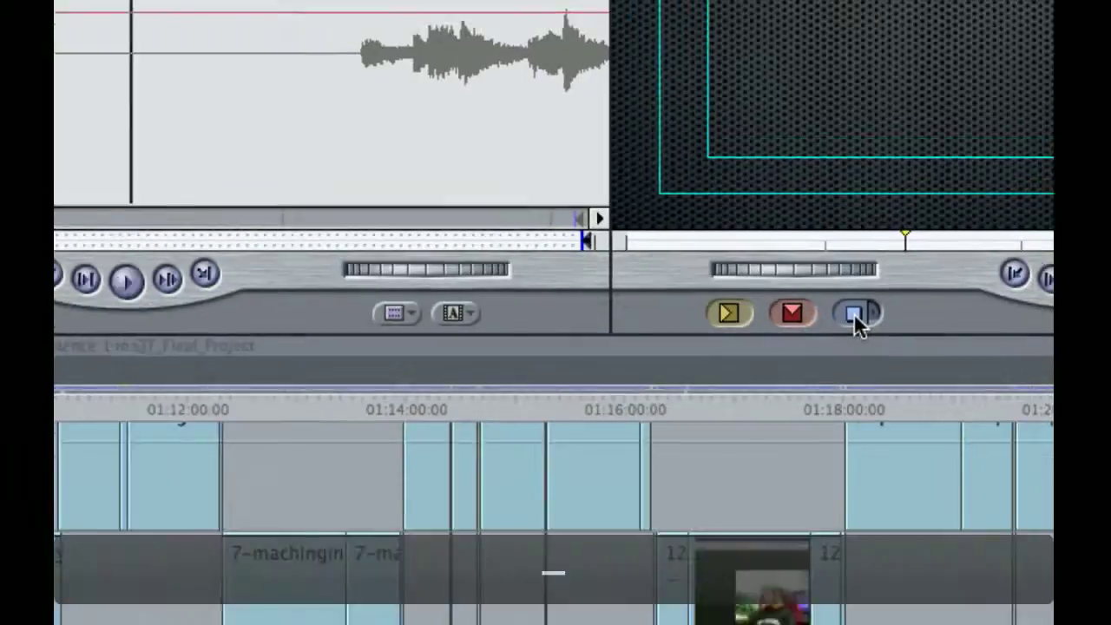
left_click(853, 312)
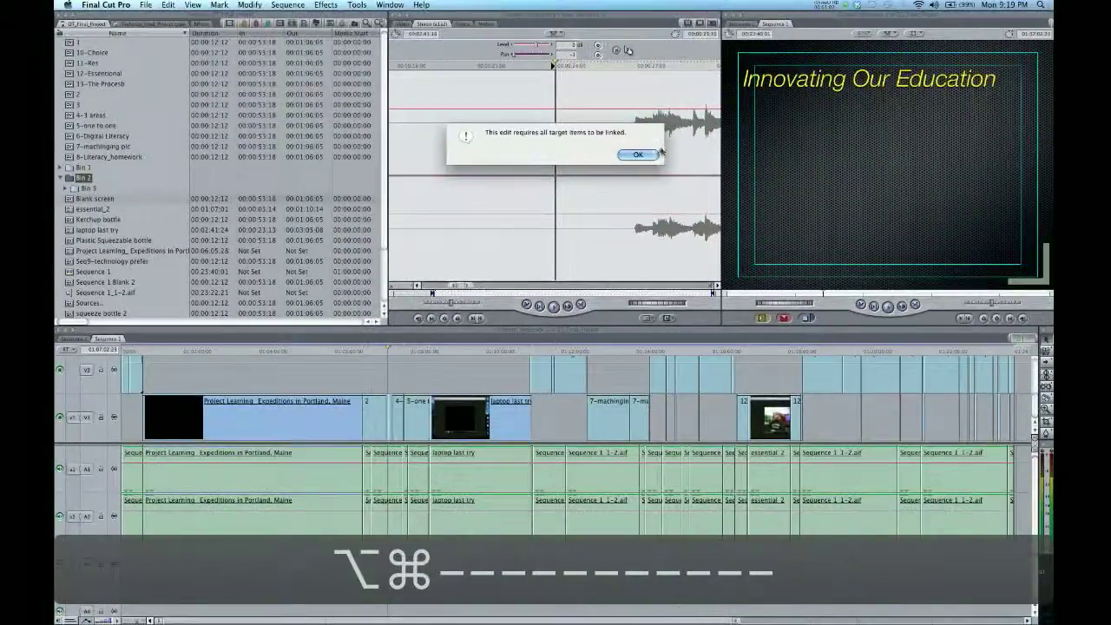
left_click(645, 156)
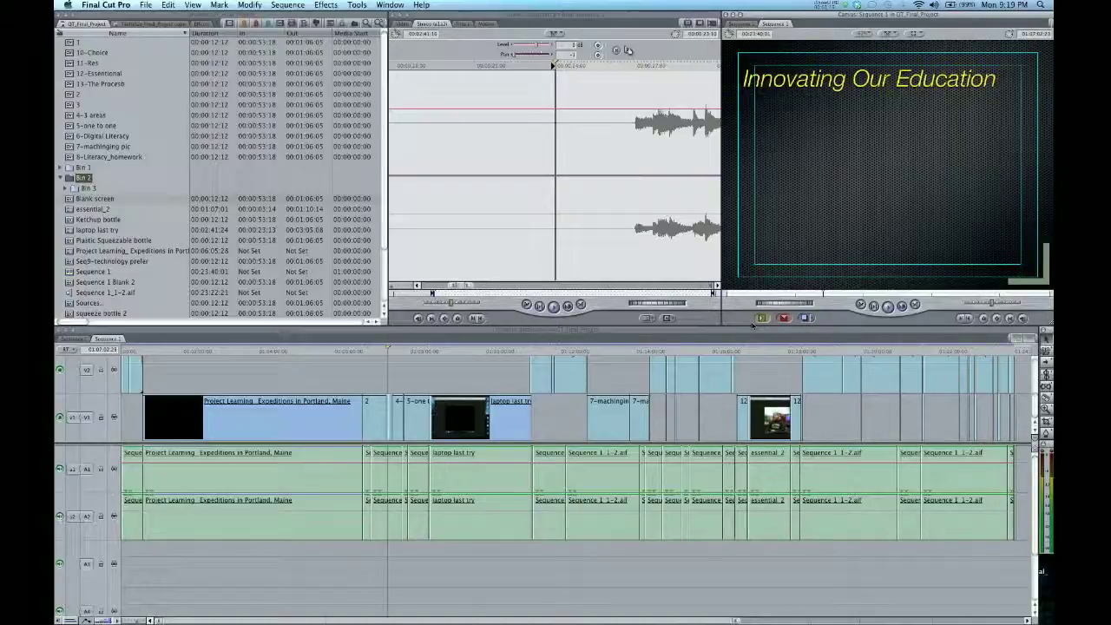
- Examine the Insert, Overwrite and Replace edit controls beneath the Canvas
key("alt+super+equal")
key("alt+super+equal")
key("alt+super+equal")
key("alt+super+equal")
key("alt+super+equal")
key("alt+super+equal")
key("alt+super+equal")
key("alt+super+equal")
key("alt+super+equal")
key("alt+super+equal")
key("alt+super+equal")
key("alt+super+equal")
key("alt+super+equal")
key("alt+super+equal")
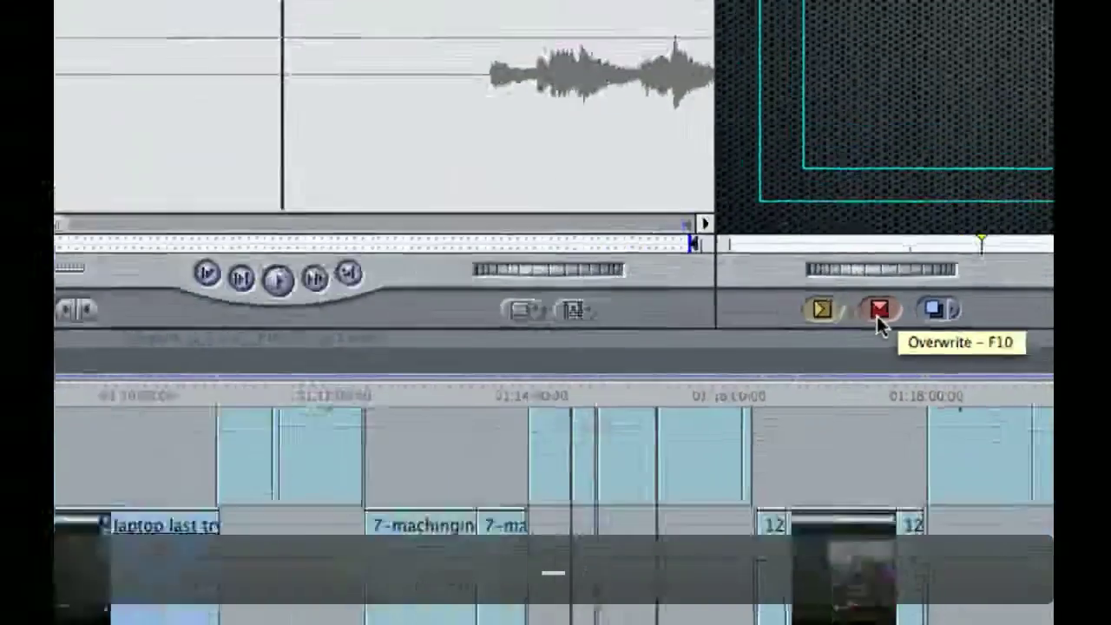
key("F10")
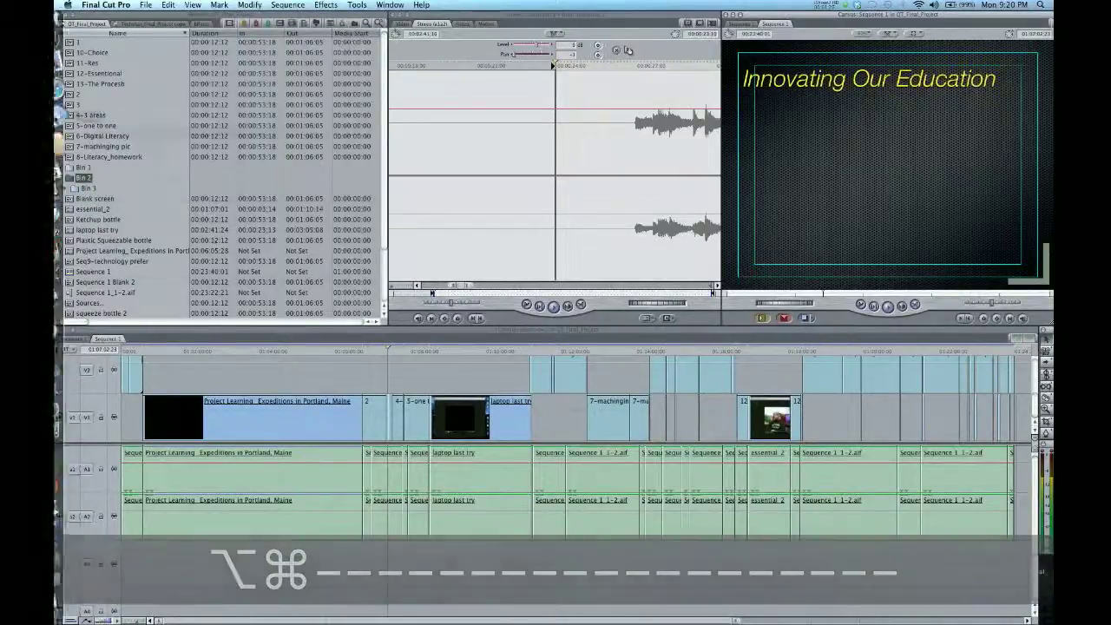
- Try placing the 5-one to one clip on video track V2 just before clip 2, and undo the edit
left_click(78, 126)
left_click(363, 351)
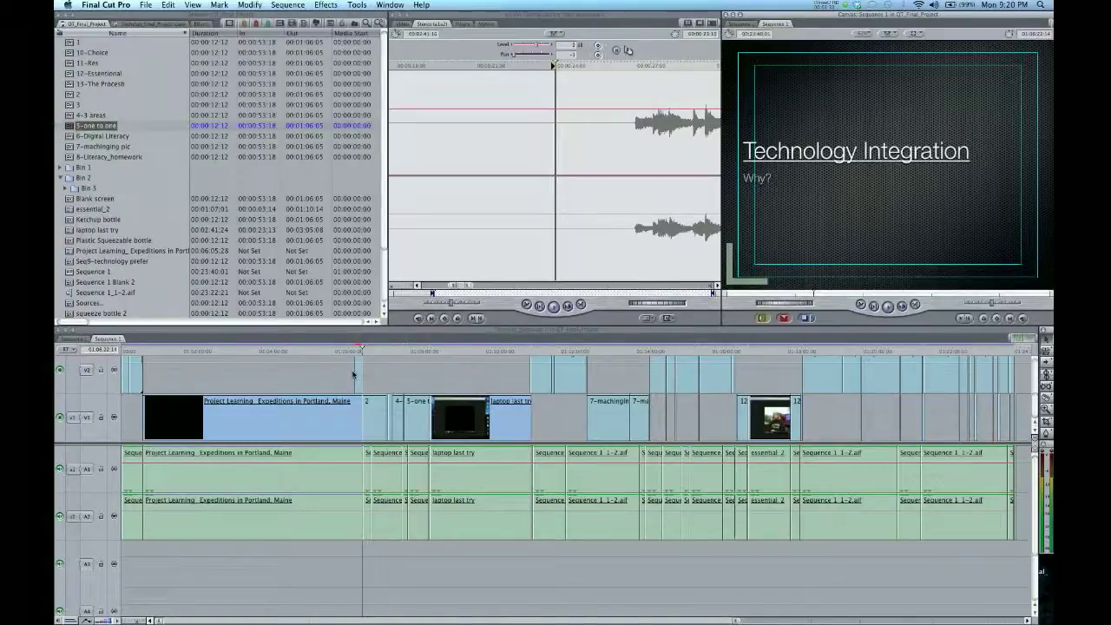
key("super+z")
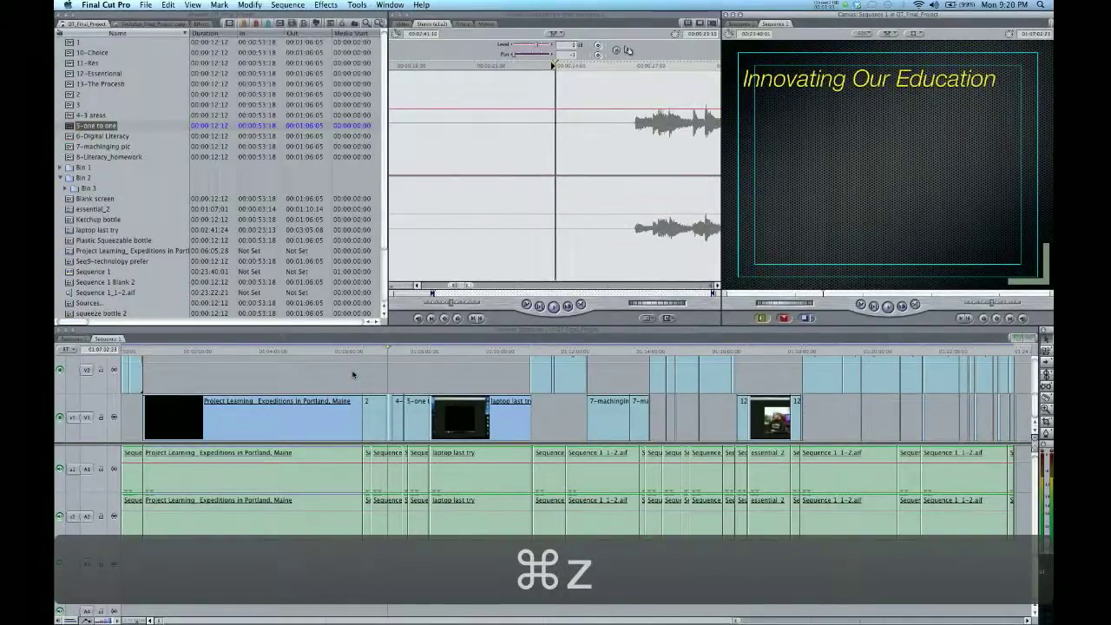
- Load title clip 2 into the Viewer and copy it from there into the Browser
mouse_move(69, 97)
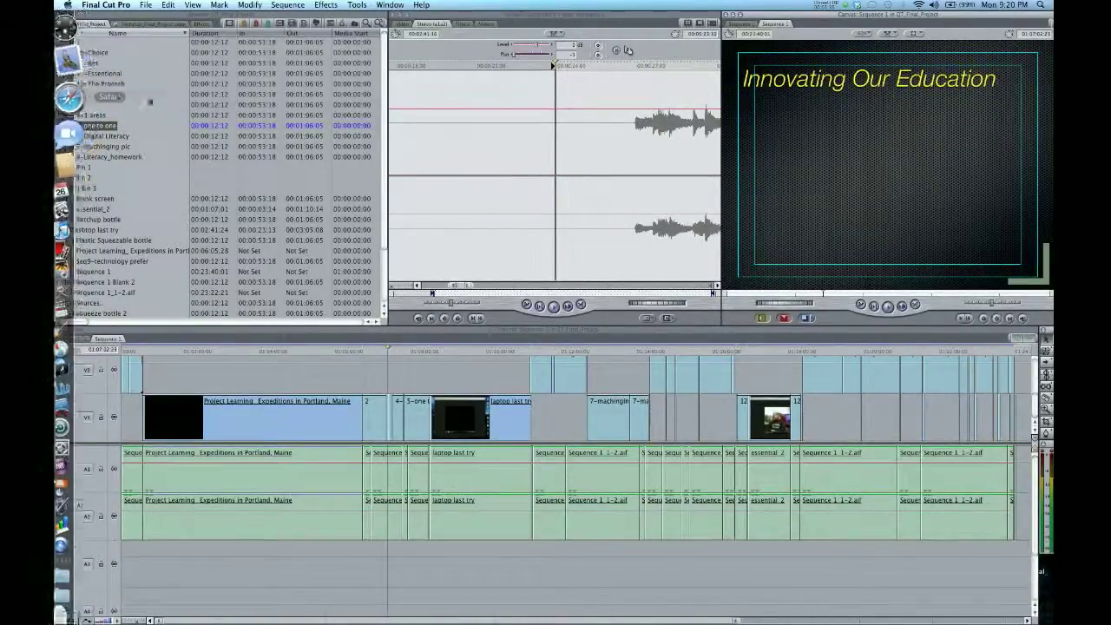
double_click(67, 96)
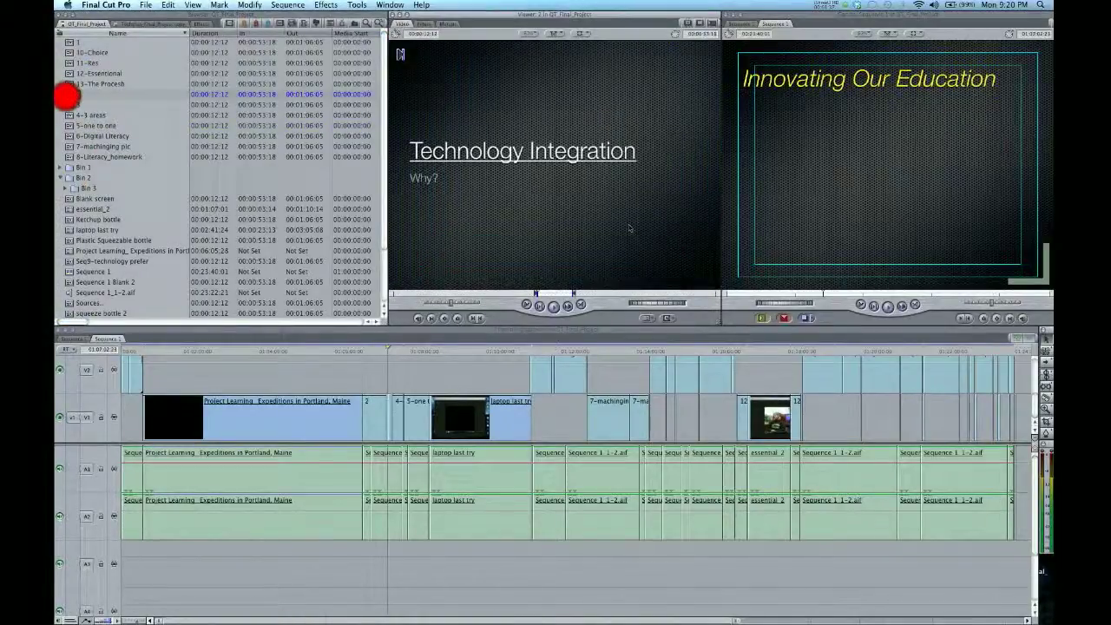
left_click_drag(573, 165, 90, 137)
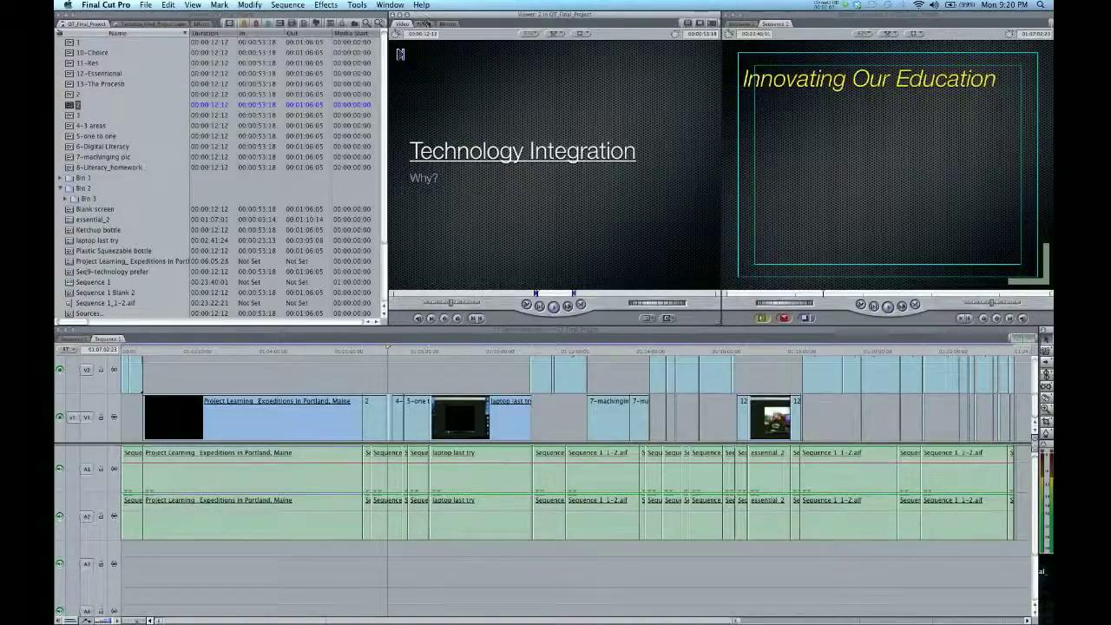
- Load the essential_2 clip into the Viewer and show its stereo audio waveform
double_click(71, 222)
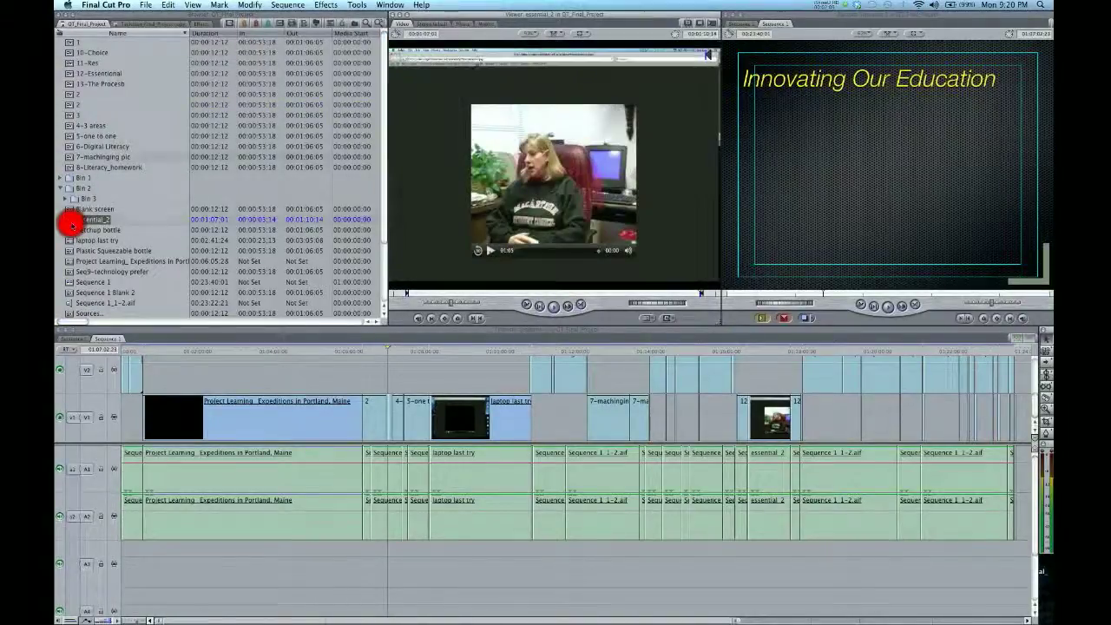
left_click(437, 24)
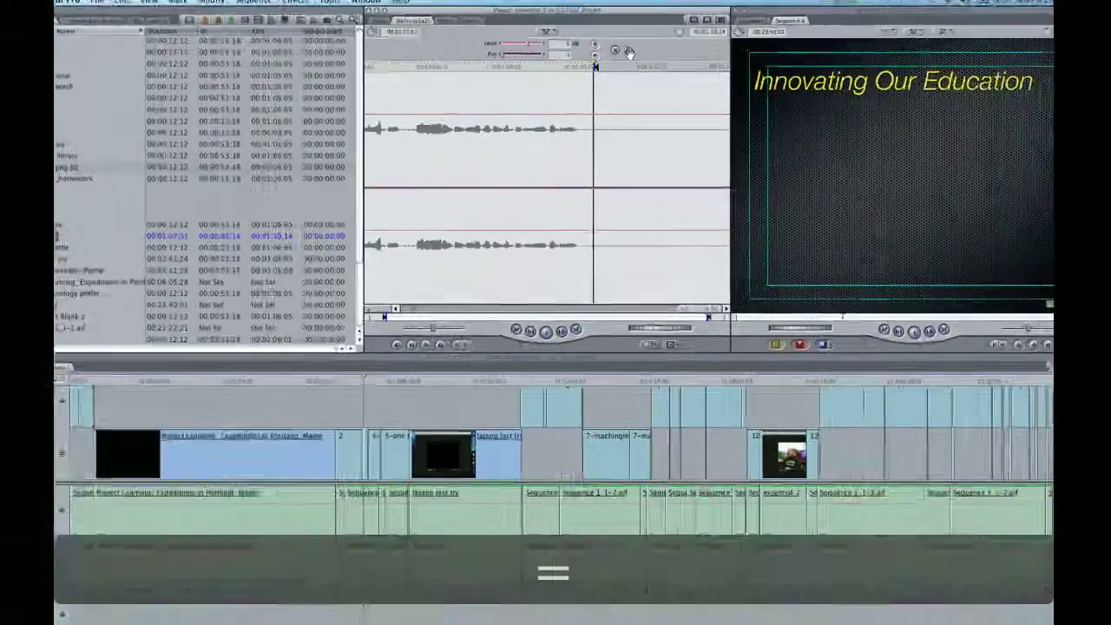
- Examine the drag hand beside the audio level and pan controls of essential_2 in the Viewer
key("alt+super+equal")
key("alt+super+equal")
key("alt+super+equal")
key("alt+super+equal")
key("alt+super+equal")
key("alt+super+equal")
key("alt+super+equal")
key("alt+super+equal")
key("alt+super+equal")
key("alt+super+equal")
key("alt+super+equal")
key("alt+super+equal")
key("alt+super+equal")
key("alt+super+equal")
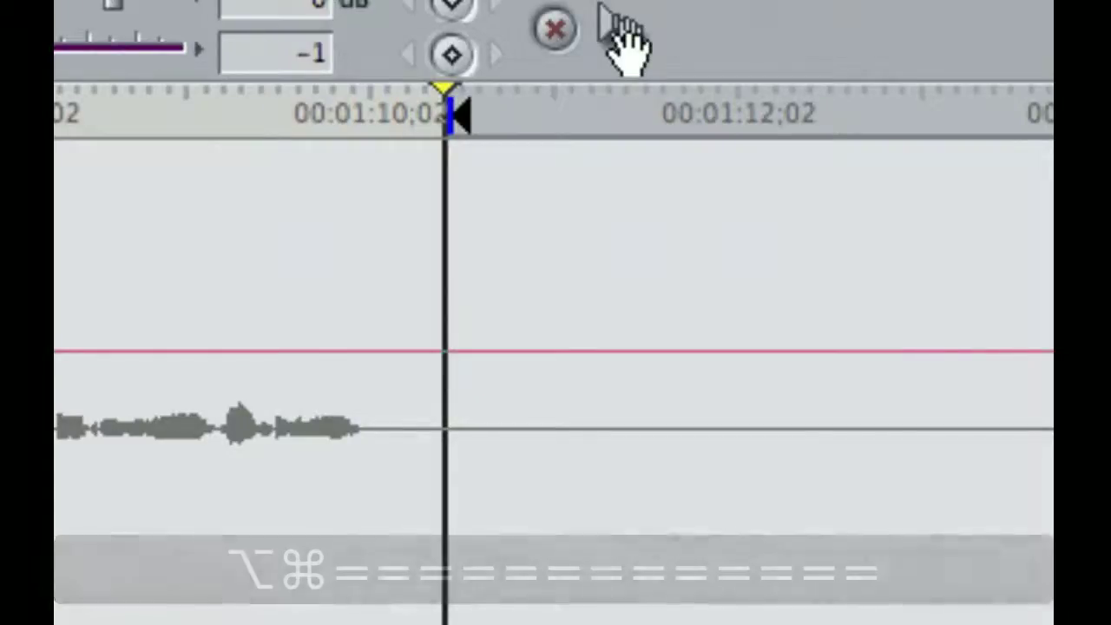
key("alt+super+minus")
key("alt+super+minus")
key("alt+super+minus")
key("alt+super+minus")
key("alt+super+minus")
key("alt+super+minus")
key("alt+super+minus")
key("alt+super+minus")
key("alt+super+minus")
key("alt+super+minus")
key("alt+super+minus")
key("alt+super+minus")
key("alt+super+minus")
key("alt+super+minus")
key("alt+super+minus")
key("alt+super+minus")
key("alt+super+minus")
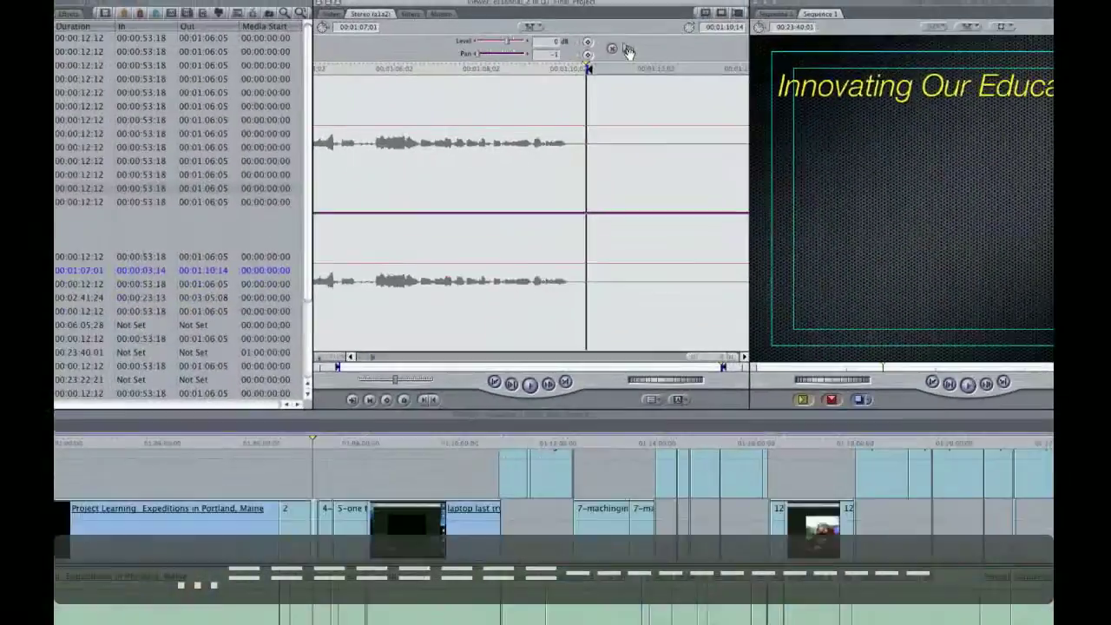
left_click_drag(627, 52, 600, 161)
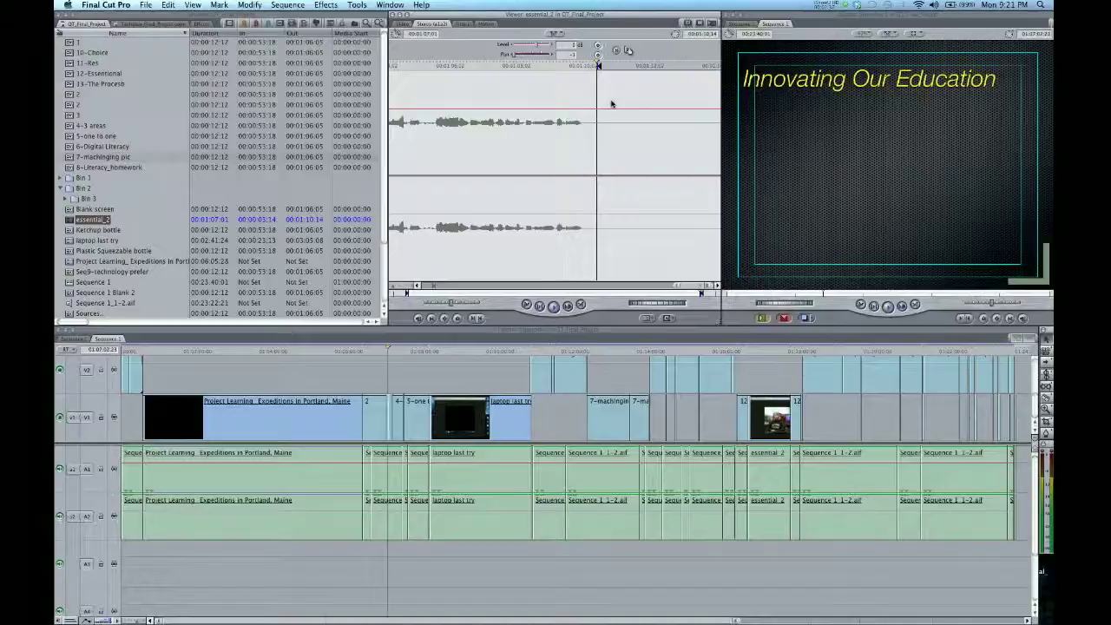
- Place the playhead in the 5-one to one clip and examine the sequence around it at several timeline zoom levels
left_click(423, 351)
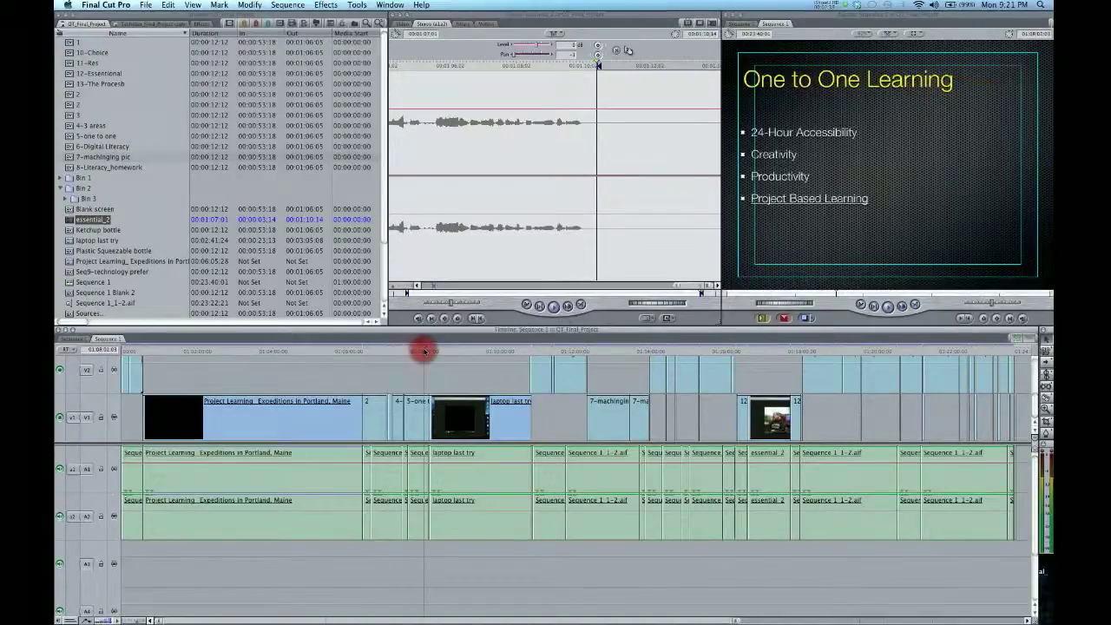
key("alt+equal")
key("alt+equal")
key("alt+equal")
key("alt+equal")
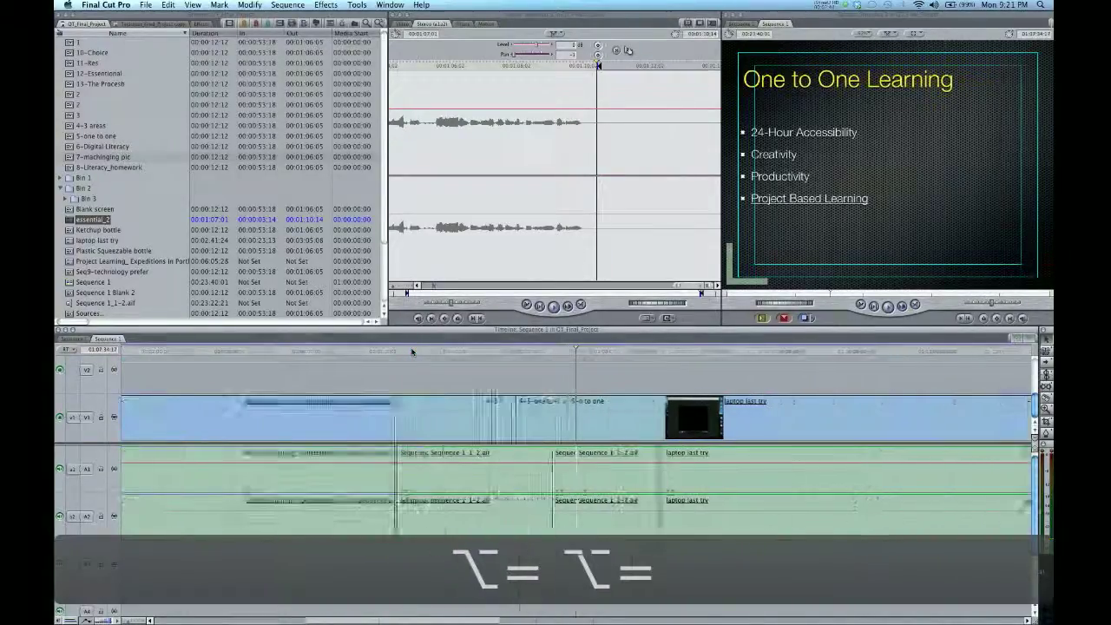
key("alt+minus")
key("alt+minus")
key("alt+minus")
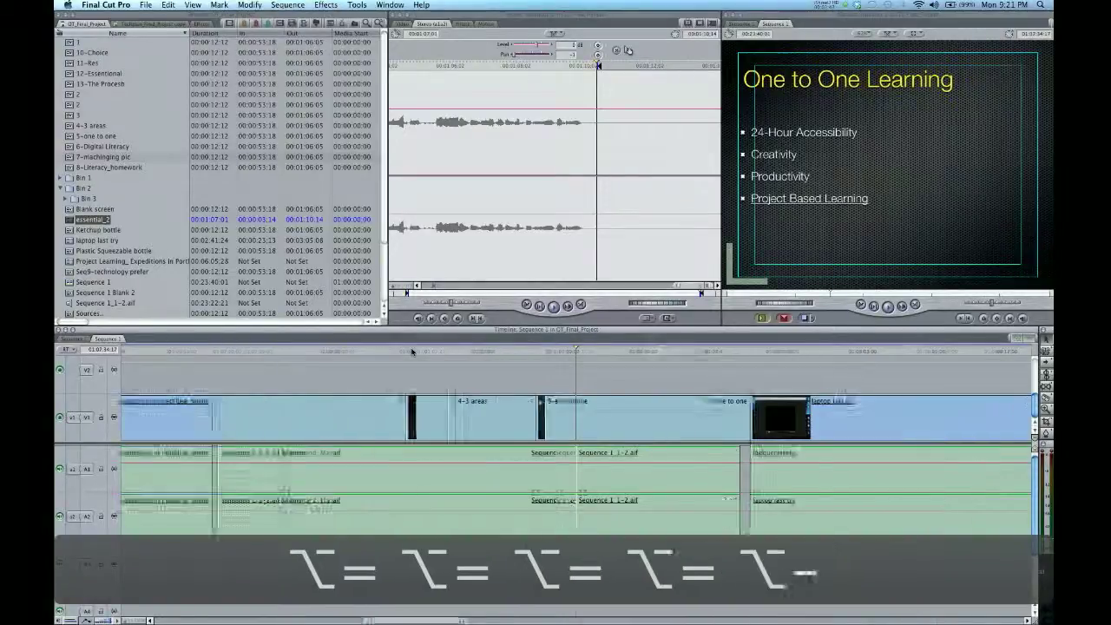
key("super+equal")
key("super+equal")
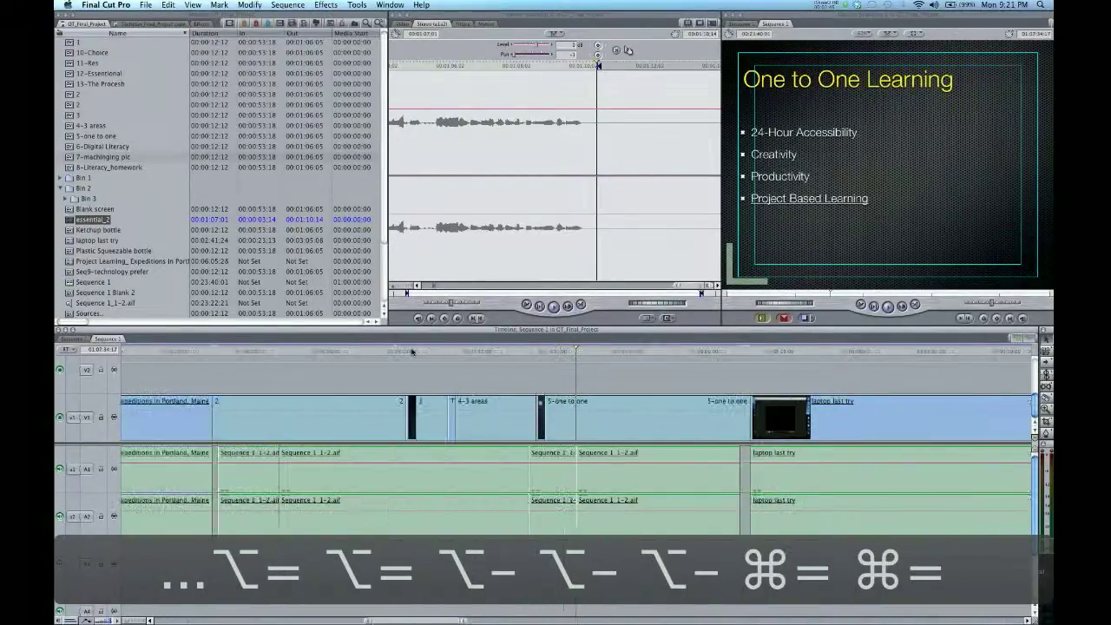
key("alt+minus")
key("alt+minus")
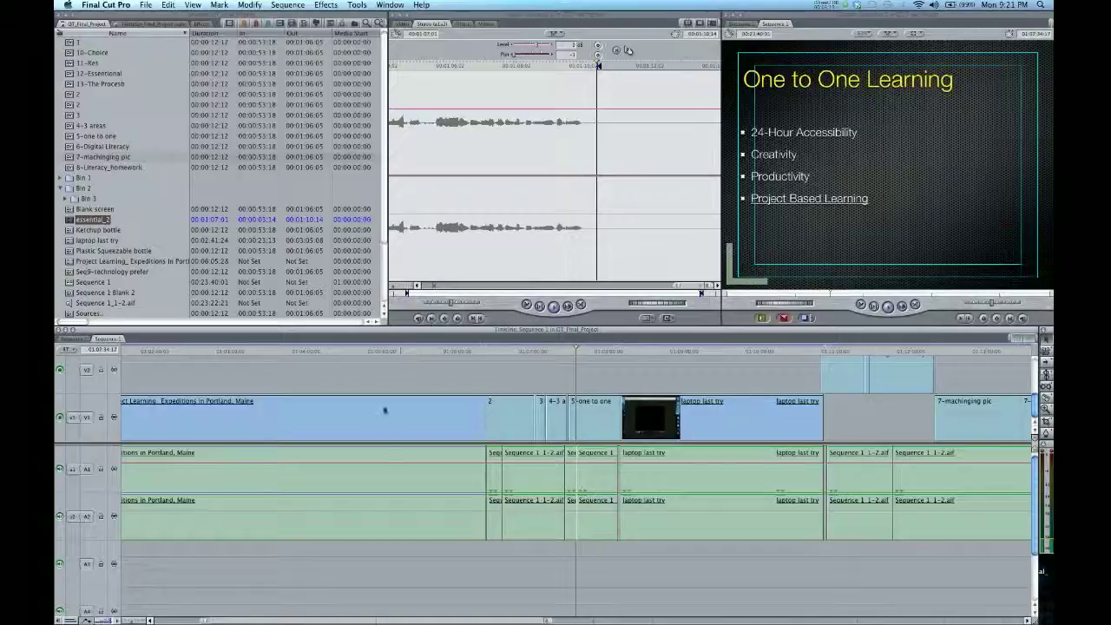
- Move the Timeline window up to examine the controls along its lower edge, and restore its original position
left_click_drag(409, 330, 477, 133)
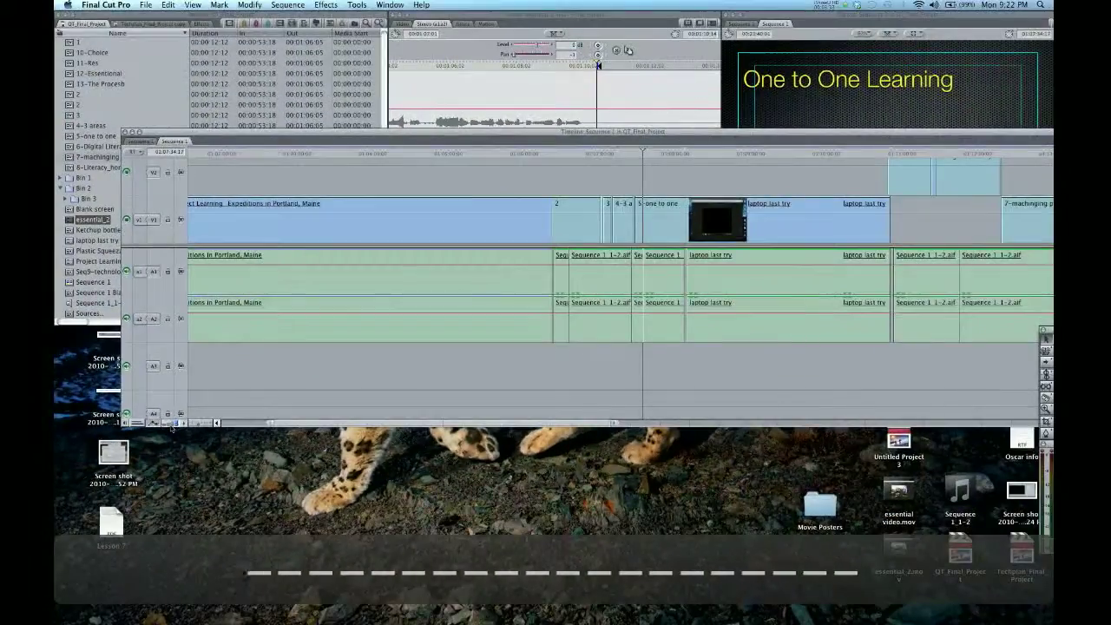
key("alt+t")
key("alt+t")
key("alt+t")
key("alt+t")
key("alt+t")
key("alt+t")
key("alt+t")
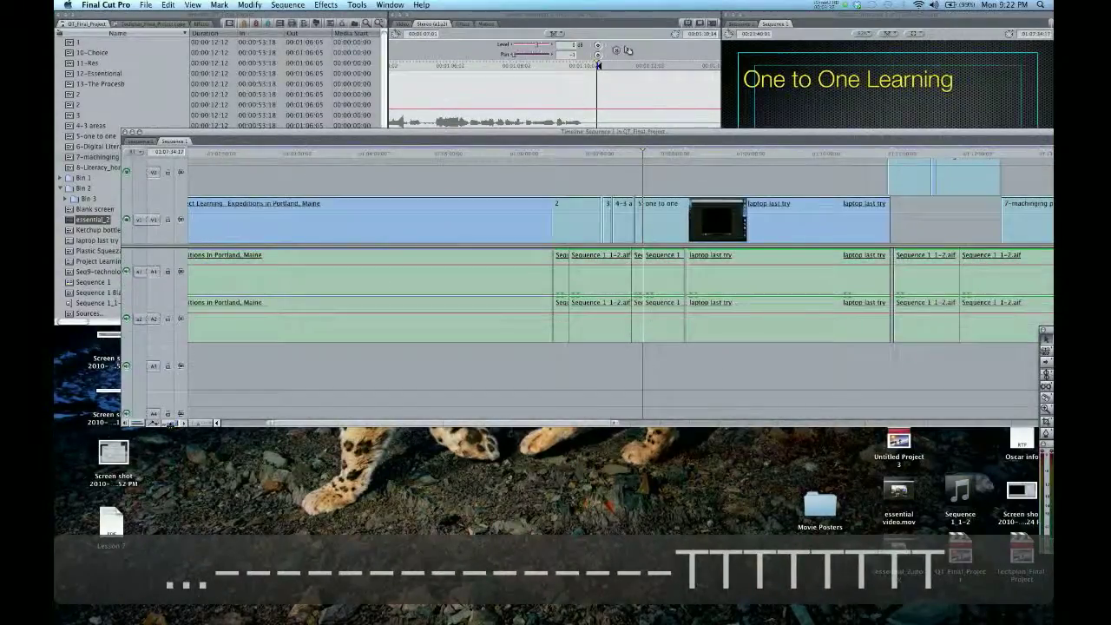
double_click(493, 135)
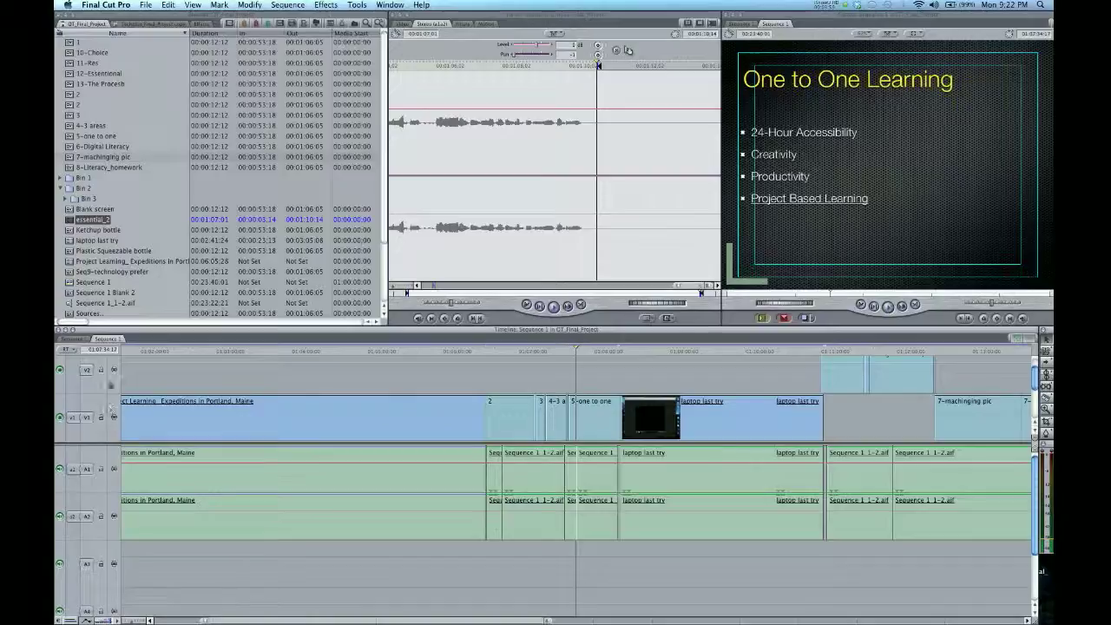
- Patch source v1 to video track V2 and move the Timeline window up over the lower part of the Viewer
left_click_drag(71, 418, 74, 370)
left_click_drag(174, 328, 399, 253)
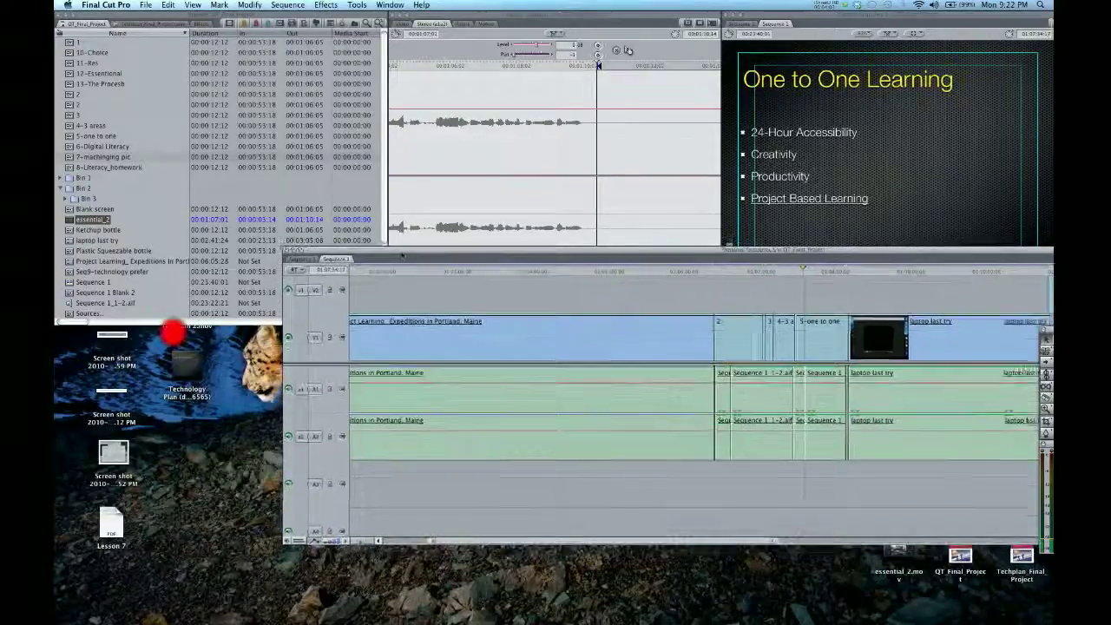
- Patch source v1 to video track V1 and restore the Timeline window's original position
key("alt+super+equal")
key("alt+super+equal")
key("alt+super+equal")
key("alt+super+equal")
key("alt+super+equal")
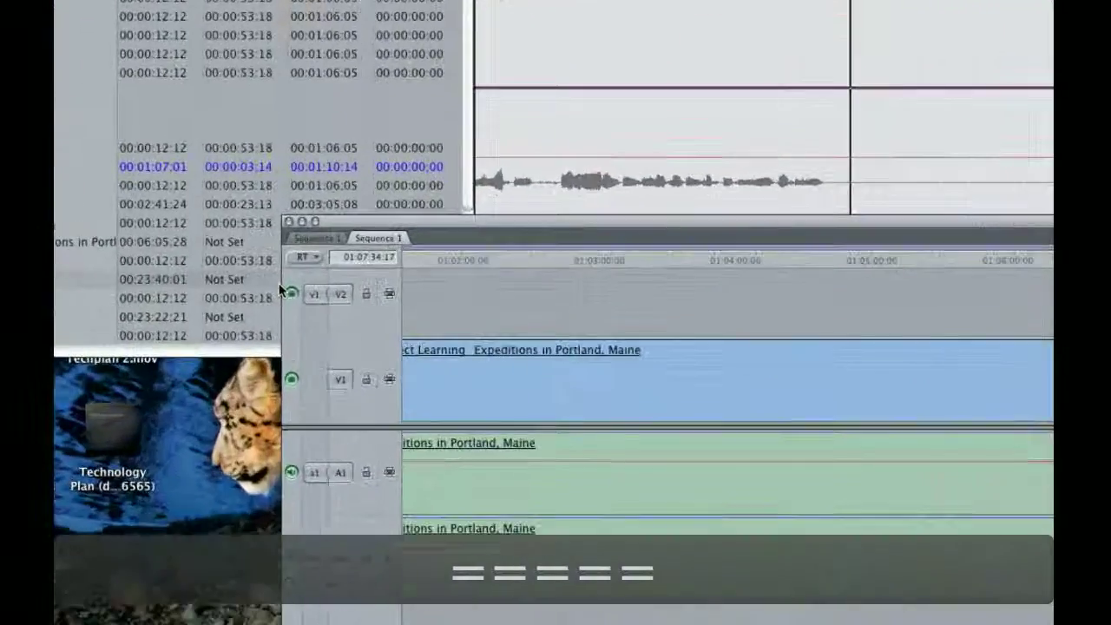
left_click_drag(314, 286, 331, 374)
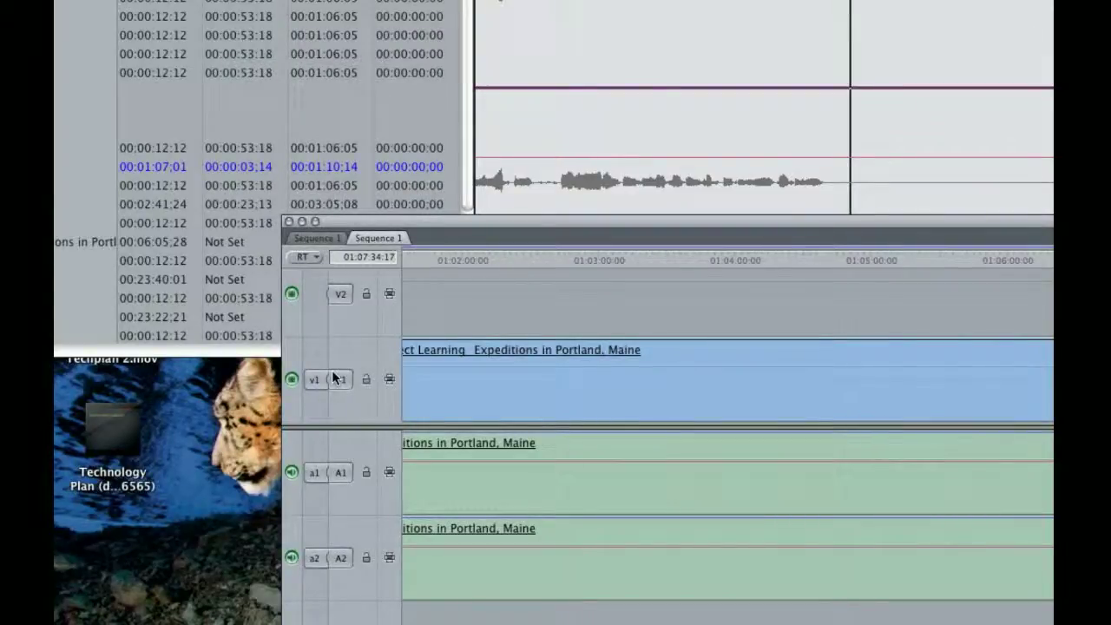
key("alt+super+minus")
key("alt+super+minus")
key("alt+super+minus")
key("alt+super+minus")
key("alt+super+minus")
key("alt+super+minus")
key("alt+super+minus")
key("alt+super+minus")
key("alt+super+minus")
key("alt+super+minus")
key("alt+super+minus")
key("alt+super+minus")
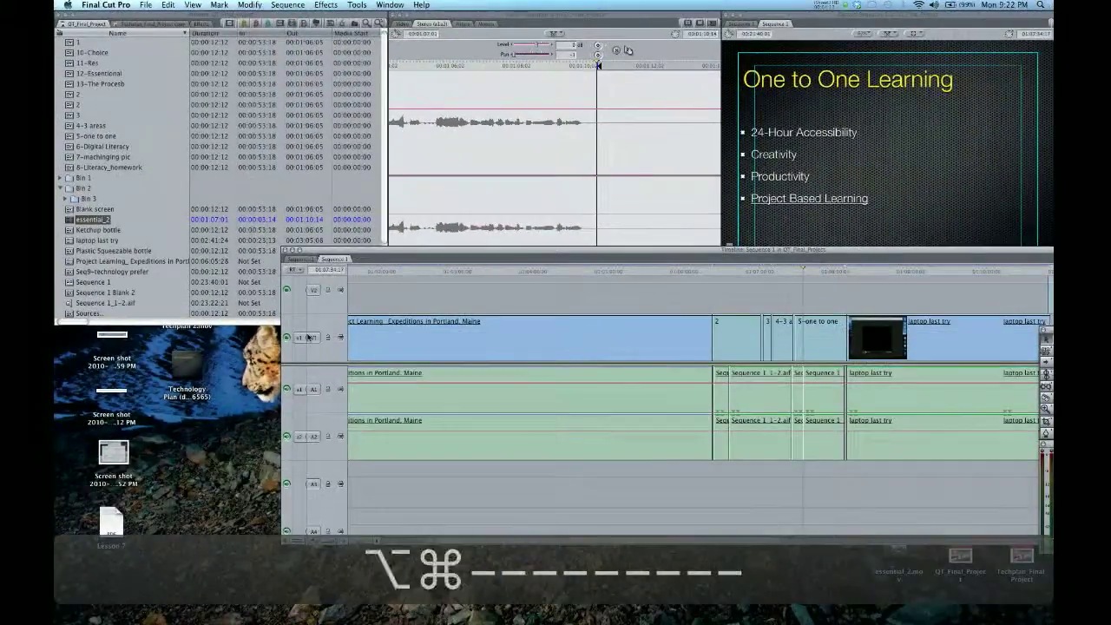
left_click_drag(403, 250, 396, 252)
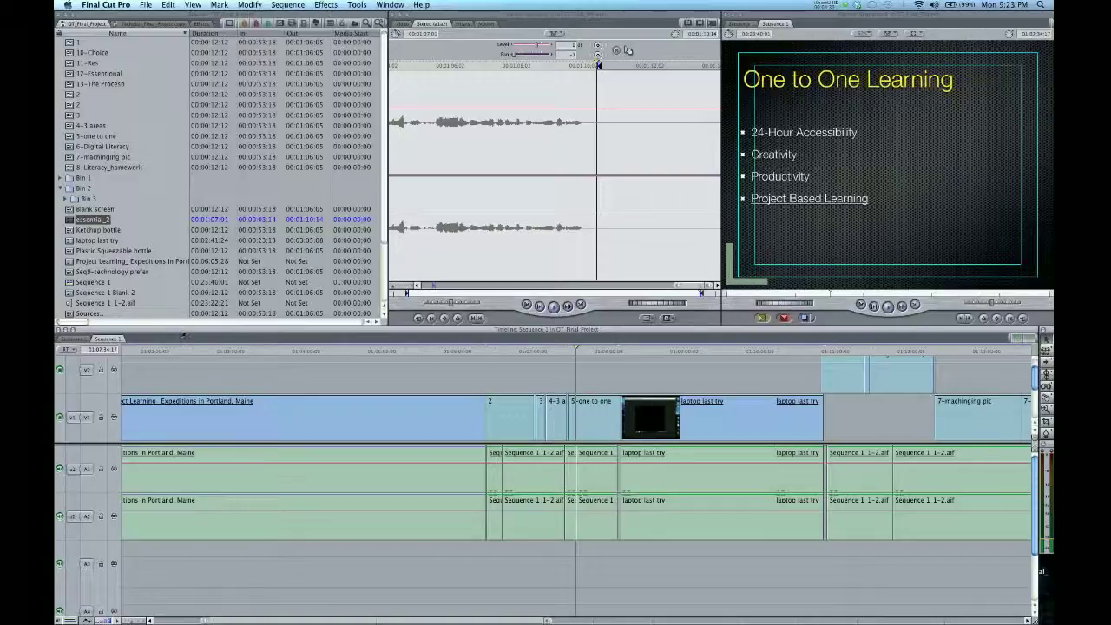
- Move the Timeline window up over the lower Viewer and try to turn off the visibility of track V2
left_click_drag(184, 332, 201, 299)
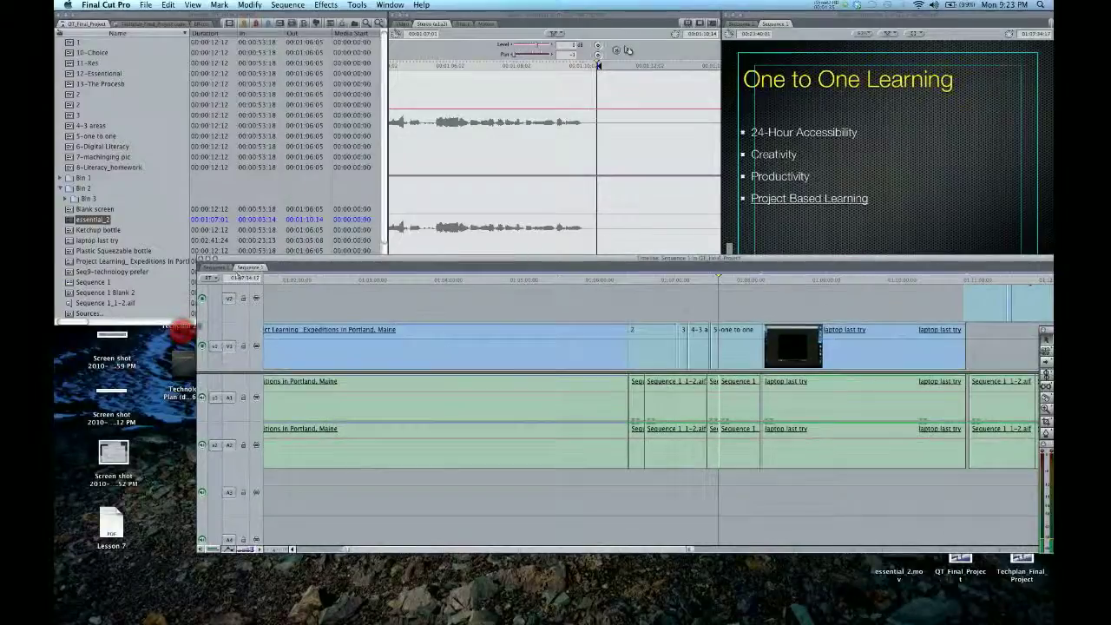
left_click(201, 299)
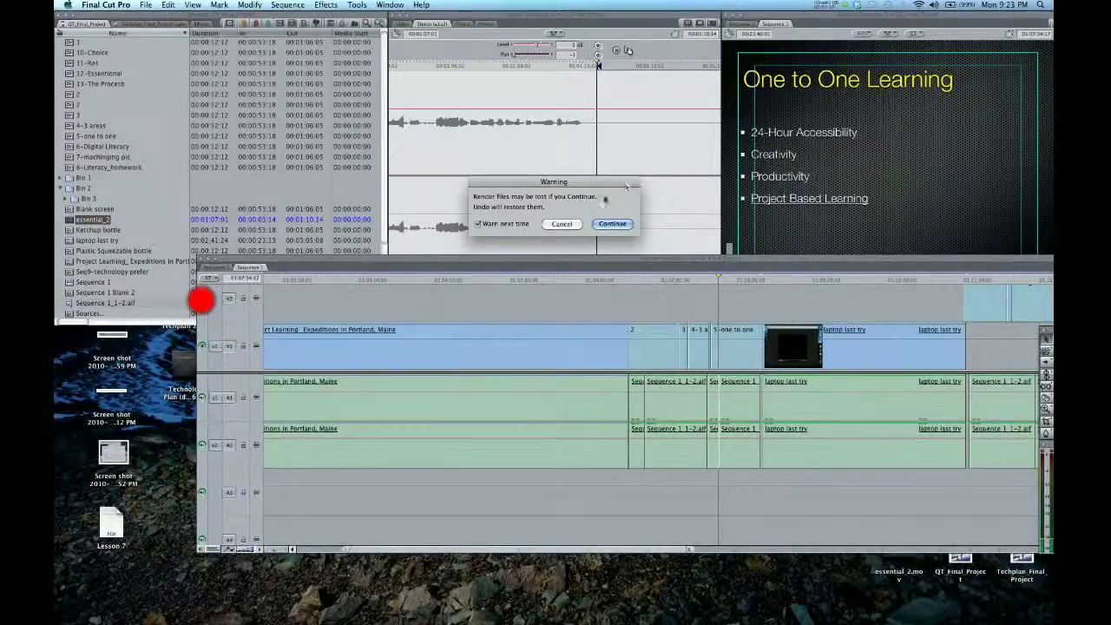
left_click(565, 224)
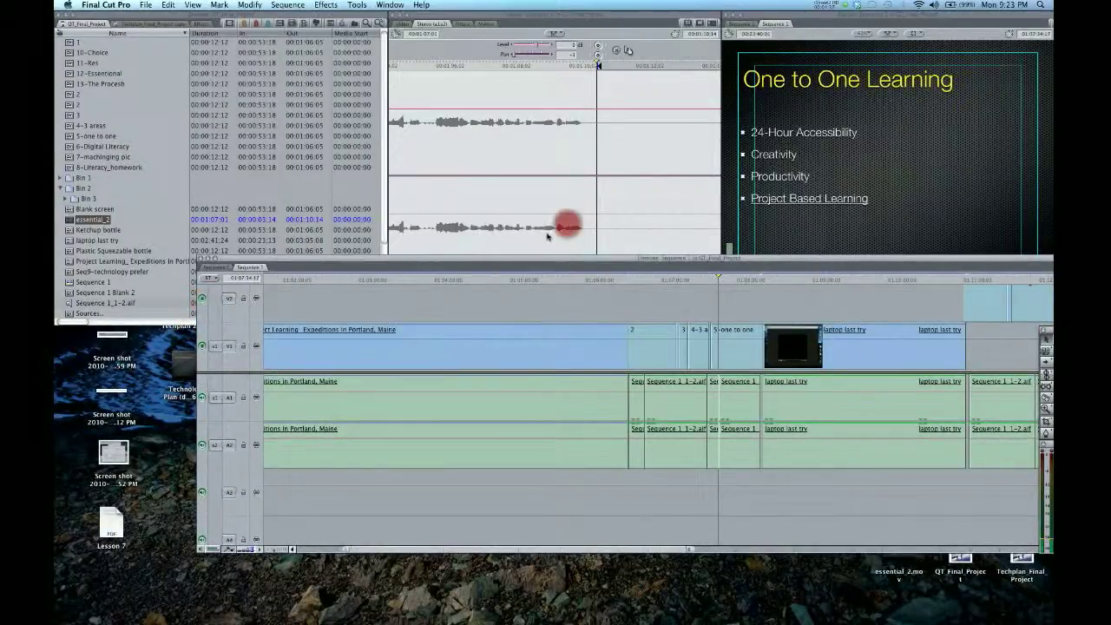
- Turn audio tracks A1 and A2 off and back on, and restore the standard window layout
left_click(202, 397)
left_click(201, 445)
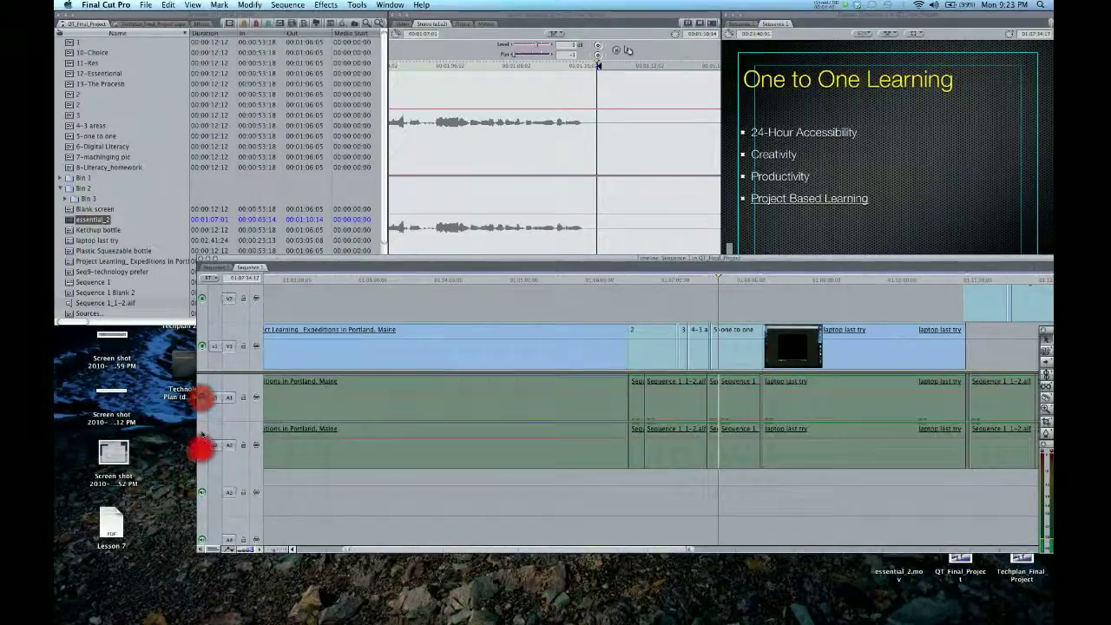
left_click(201, 398)
left_click(201, 445)
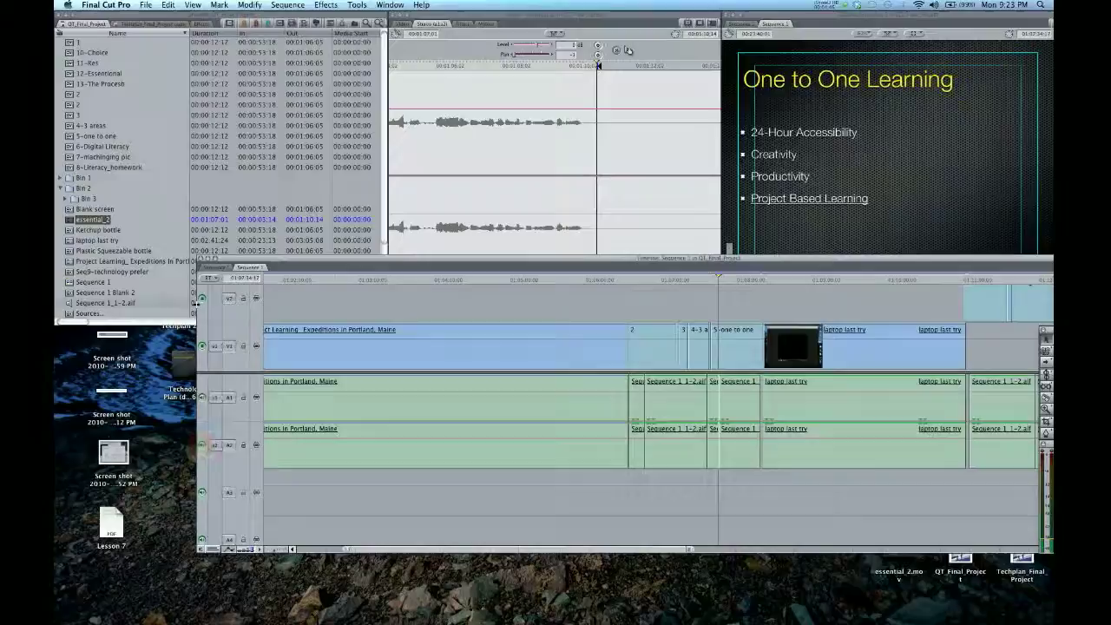
key("u")
key("ctrl+u")
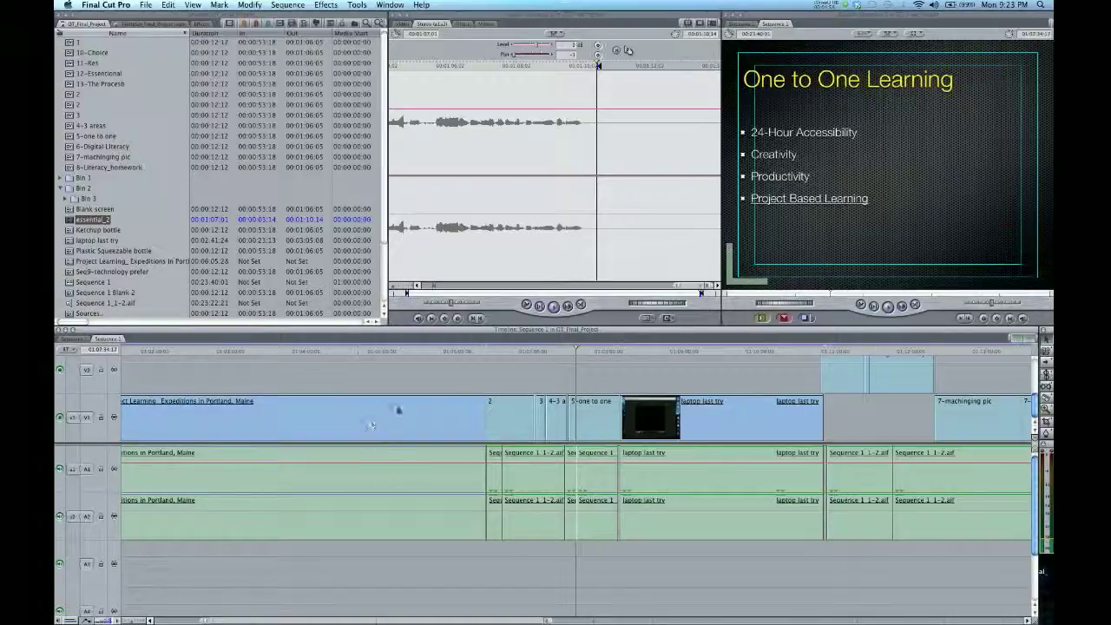
- Select the Project Learning_ Expeditions in Portland, Maine clip on V1 with its linked audio, and deselect it
left_click(430, 373)
left_click(428, 421)
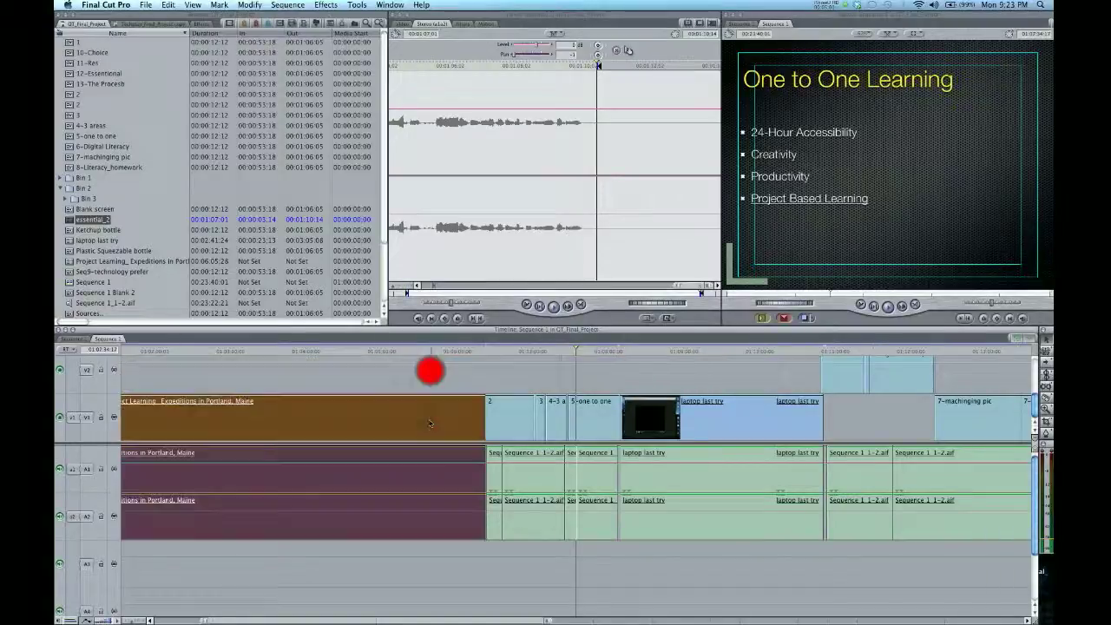
left_click(440, 376)
left_click(423, 418)
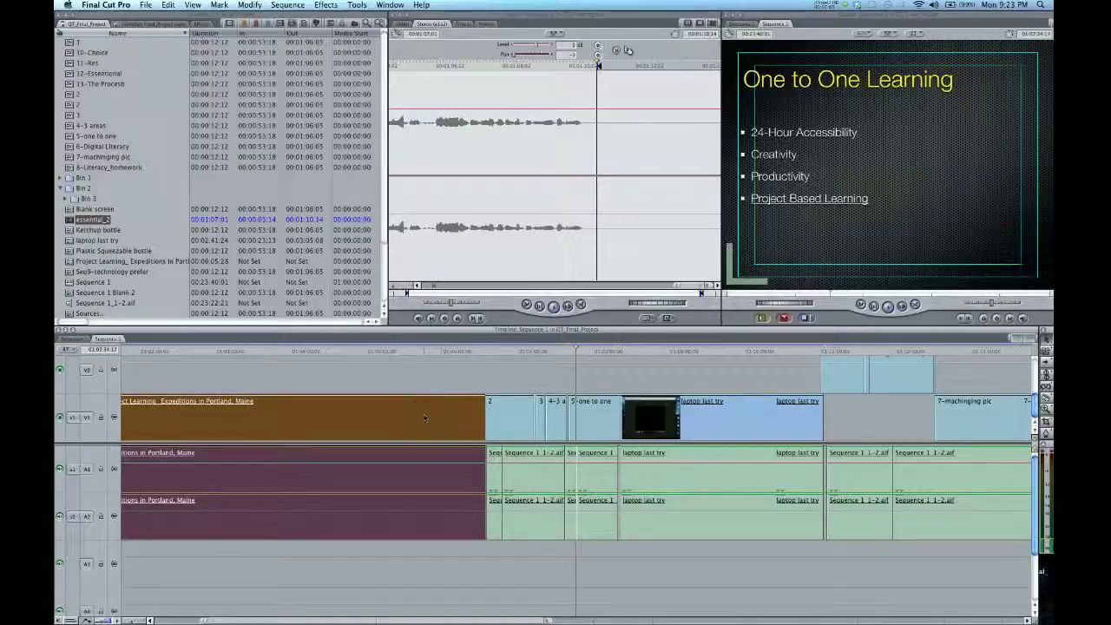
key("a")
key("alt+super+a")
key("super+shift+a")
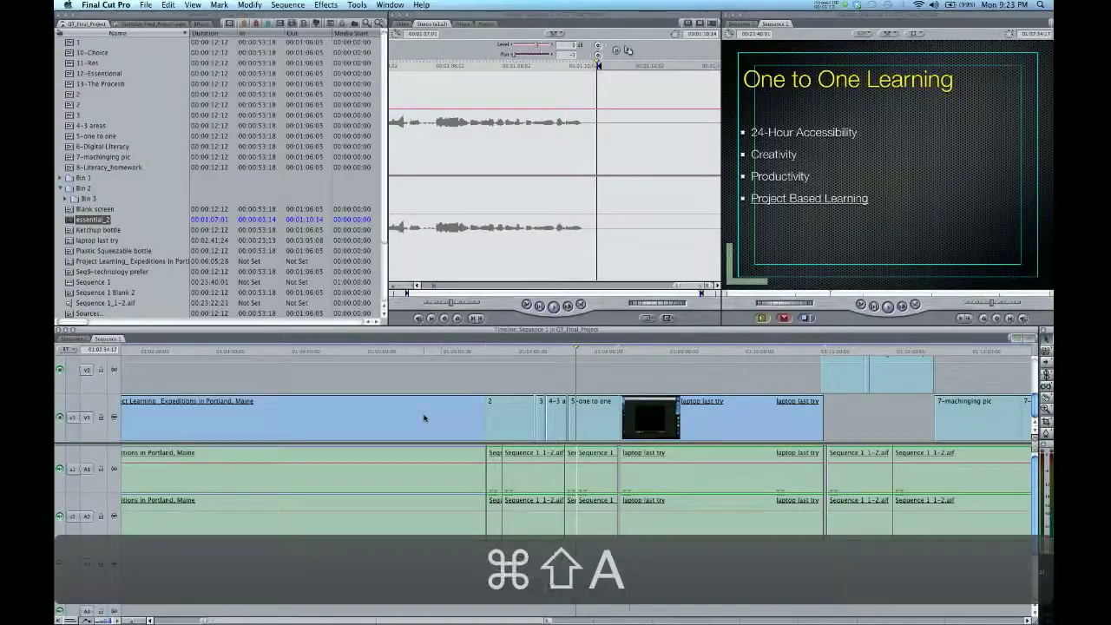
- Select all clips in the Timeline and deselect them all
key("super+a")
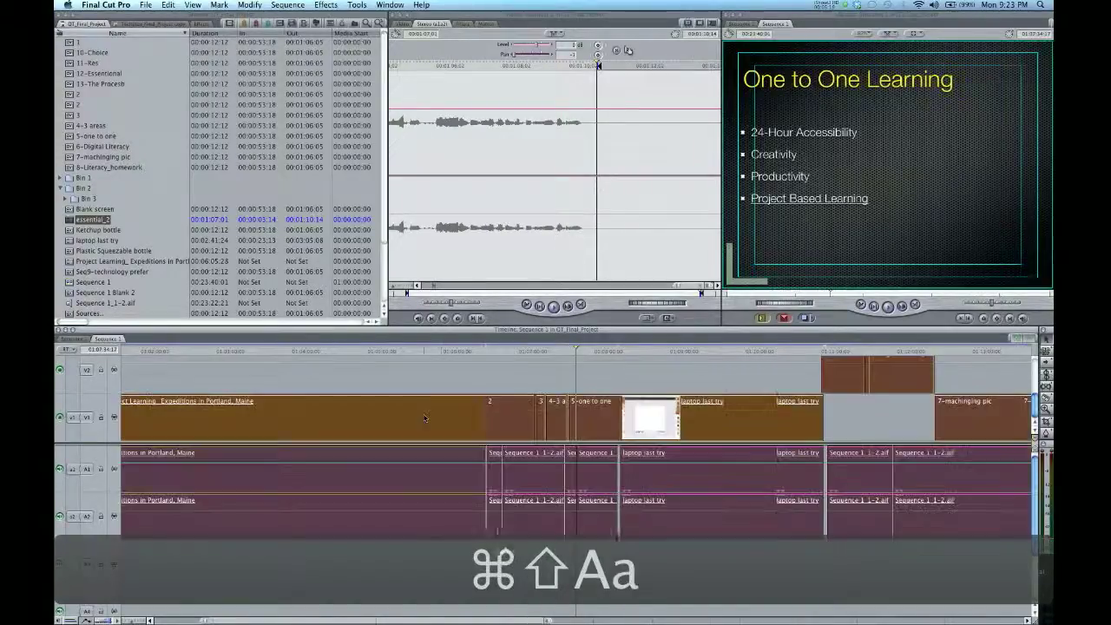
key("super+shift+a")
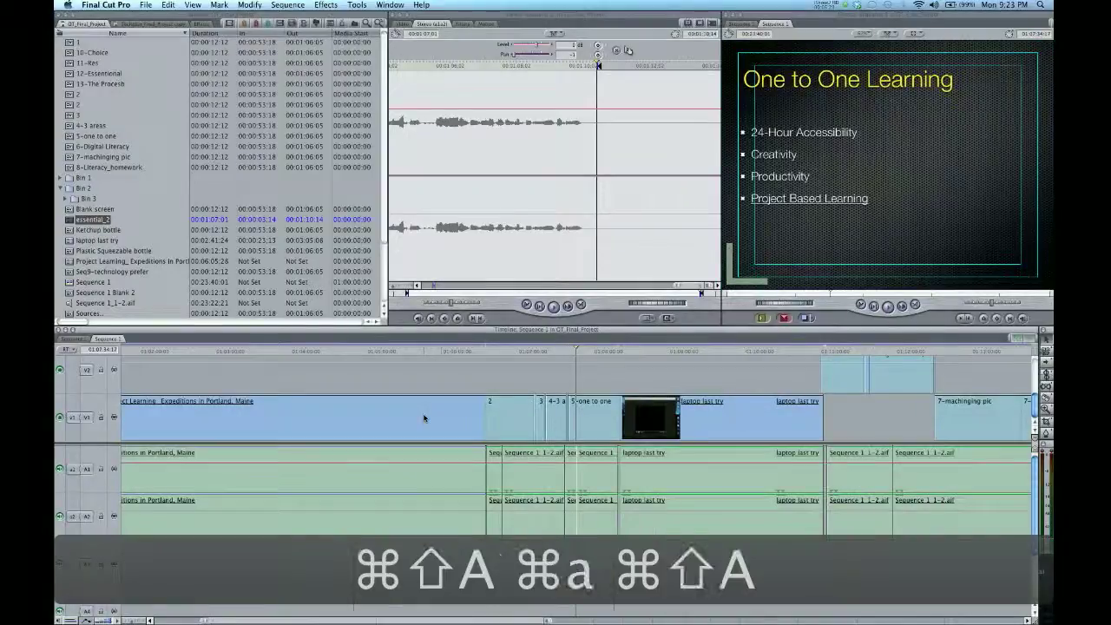
mouse_move(424, 418)
left_mouse_down()
mouse_move(434, 372)
mouse_move(425, 415)
left_mouse_up()
key("super+shift+a")
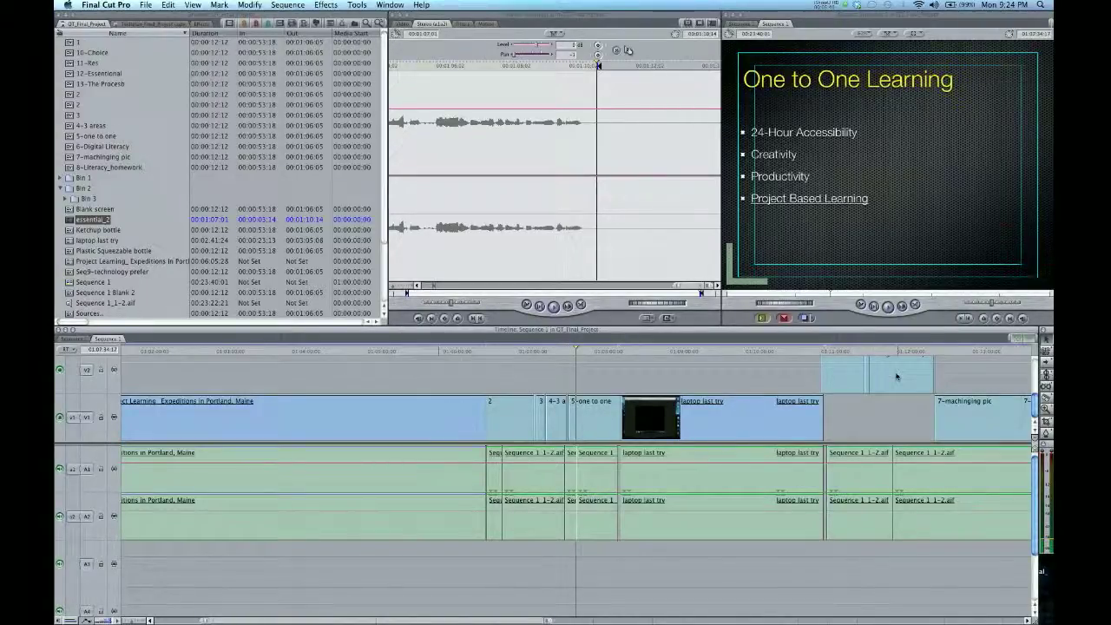
- Select the Sequence 1_1-2.aif audio clip just after laptop last try, and try to move it by a numeric offset
left_click(860, 464)
left_click_drag(860, 463, 851, 473)
key("super+z")
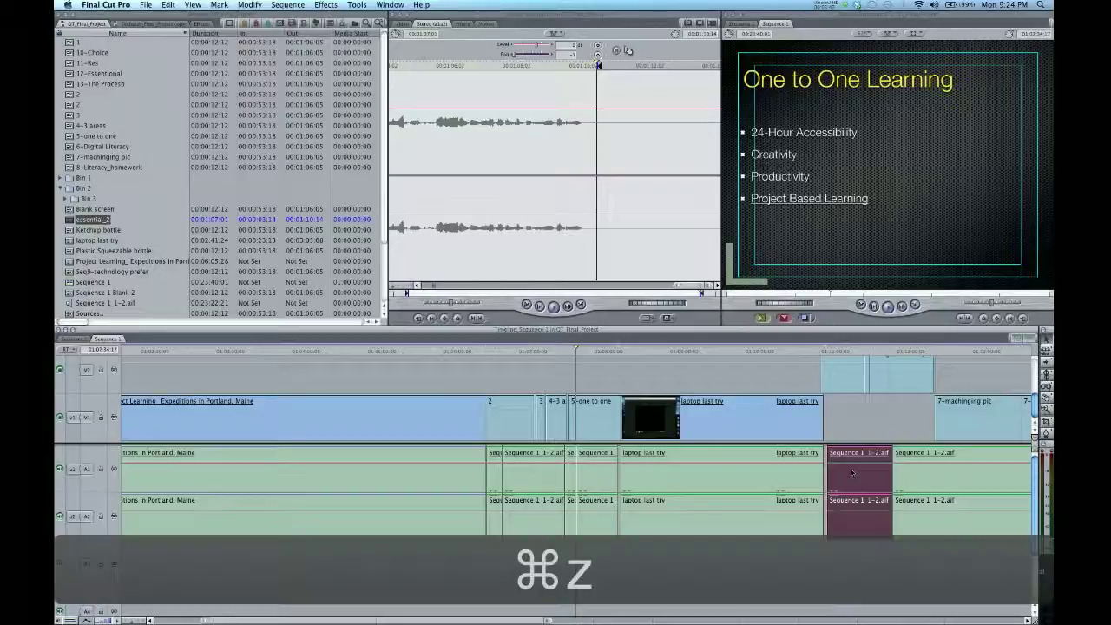
key("equal")
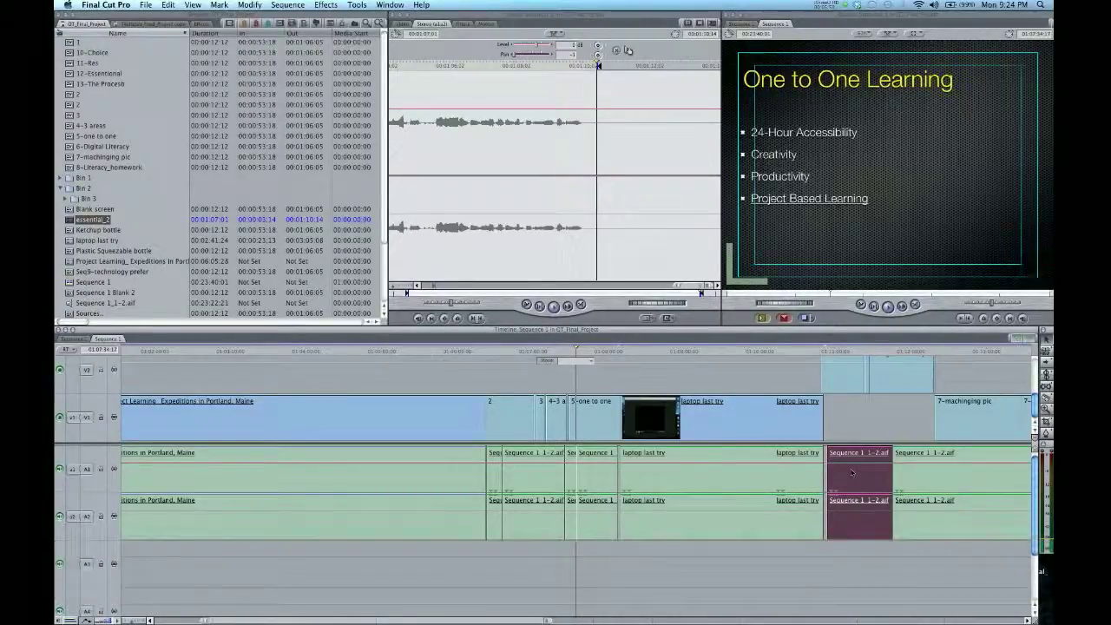
type("5")
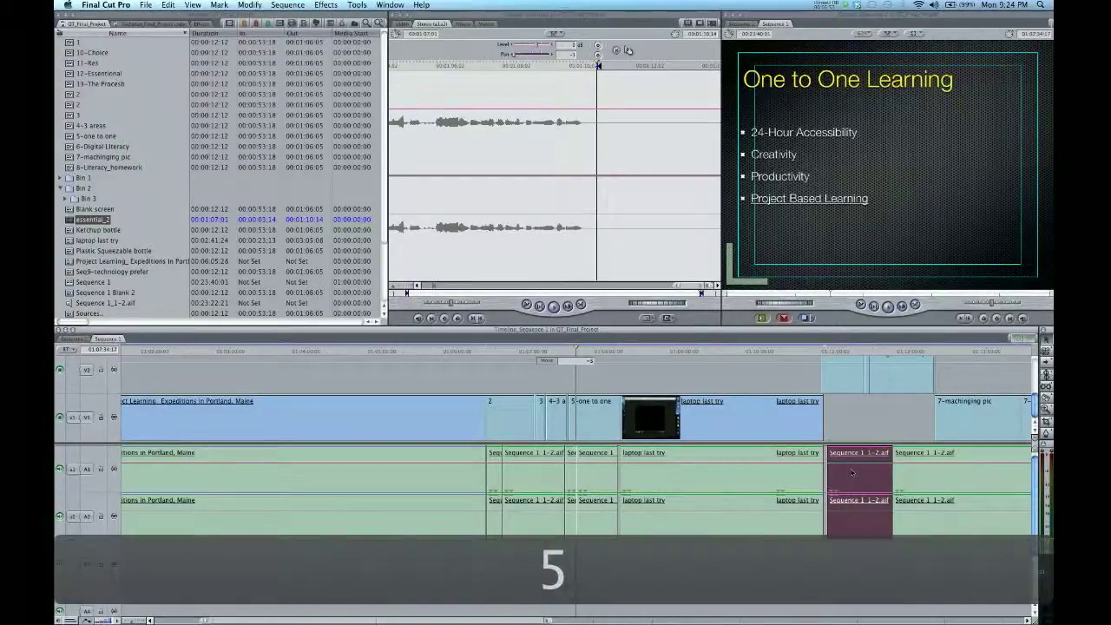
type(".5")
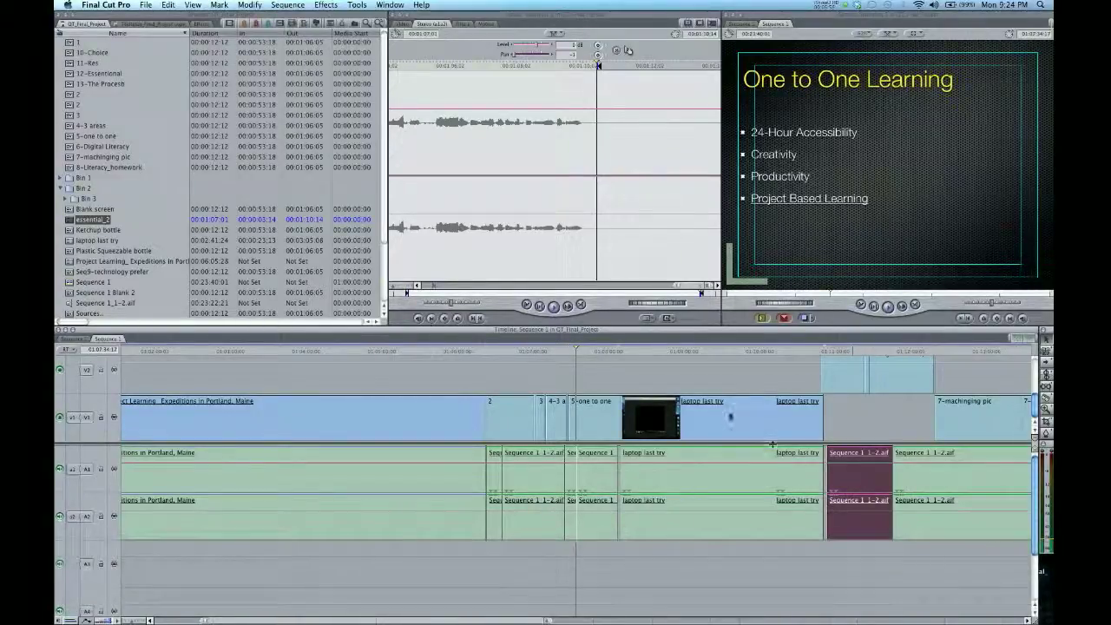
- Open the numeric Move entry for the selected audio clip to examine it up close, and close it by selecting the gap on V2
key("plus")
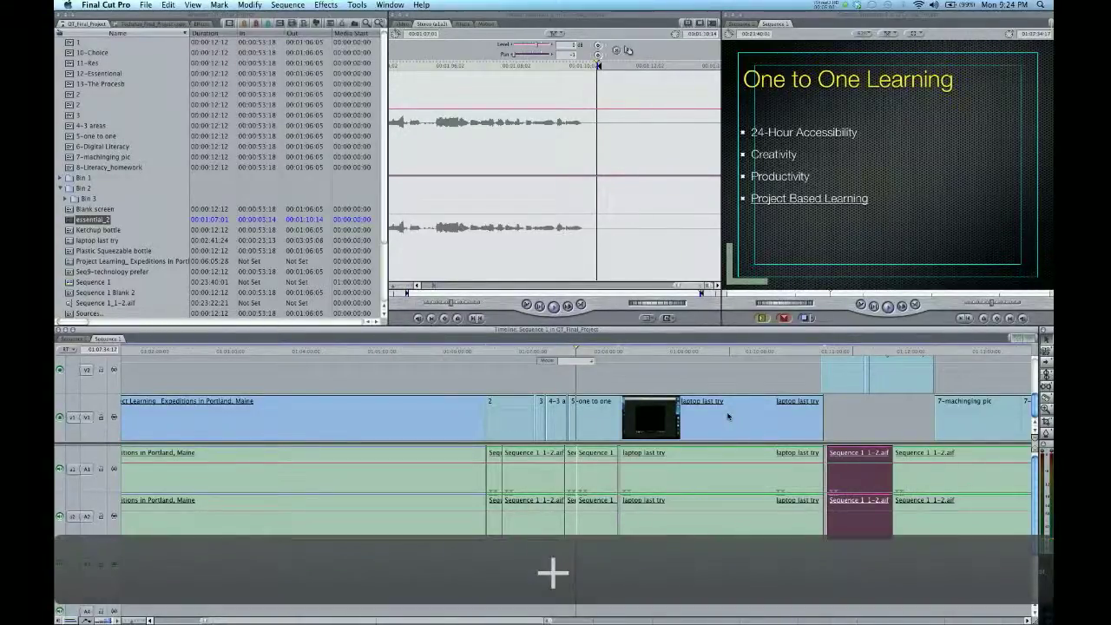
key("equal")
key("equal")
key("equal")
key("equal")
key("equal")
key("alt+super+equal")
key("alt+super+equal")
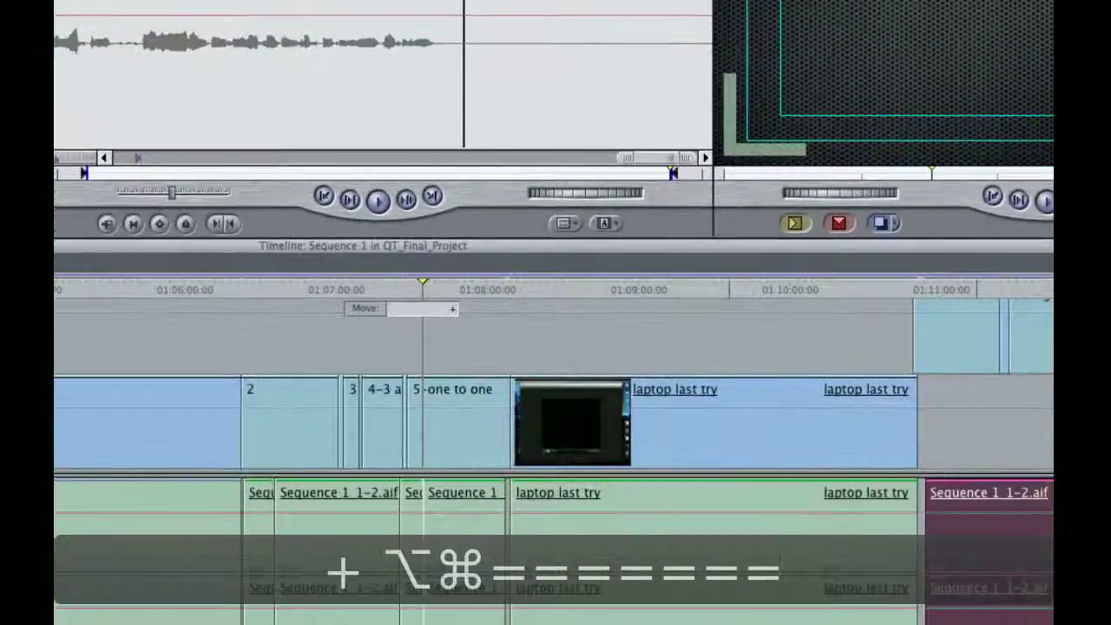
key("alt+super+equal")
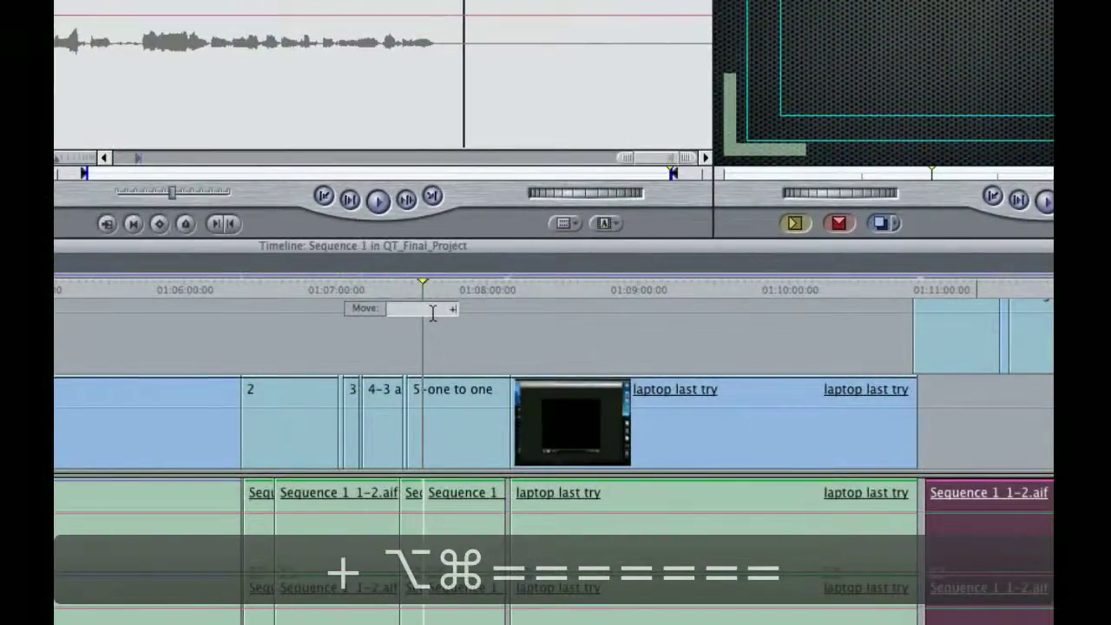
key("alt+super+minus")
key("alt+super+minus")
key("alt+super+minus")
key("alt+super+minus")
key("alt+super+minus")
key("alt+super+minus")
key("alt+super+minus")
key("alt+super+minus")
key("alt+super+minus")
key("alt+super+minus")
key("alt+super+minus")
key("alt+super+minus")
key("alt+super+minus")
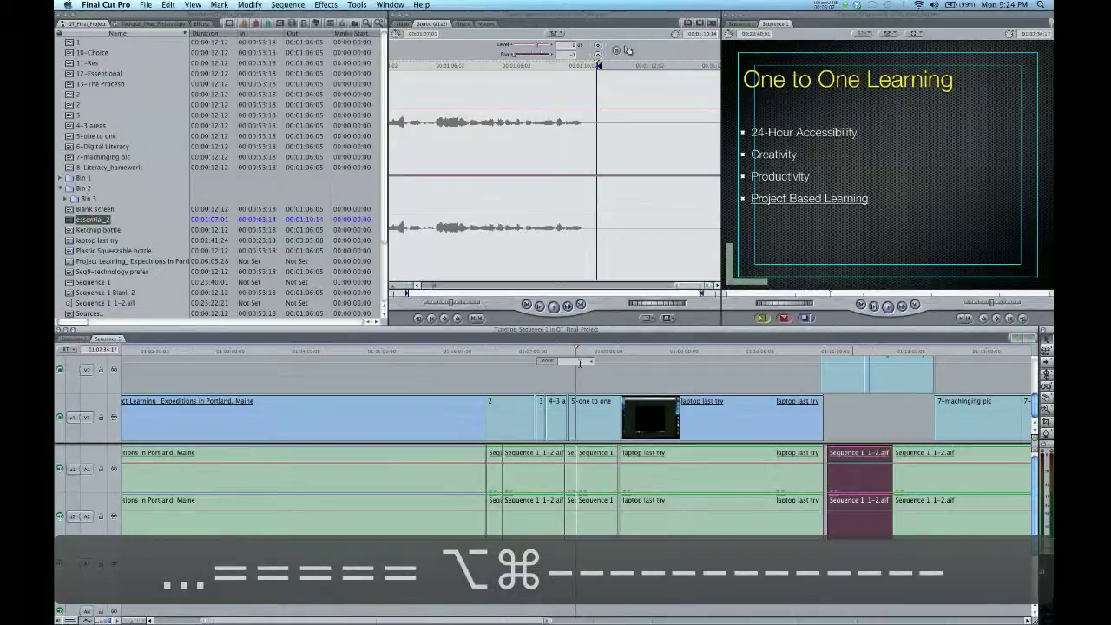
left_click(569, 374)
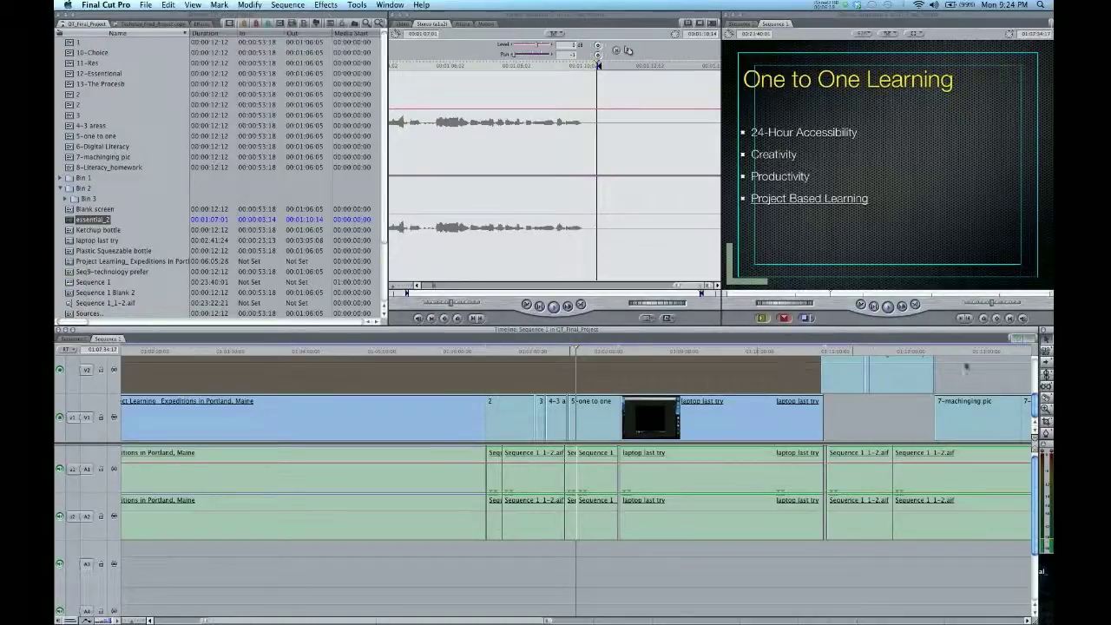
- Move the Timeline window aside to toggle snapping off and back on, and restore the window's position
left_click_drag(976, 329, 775, 329)
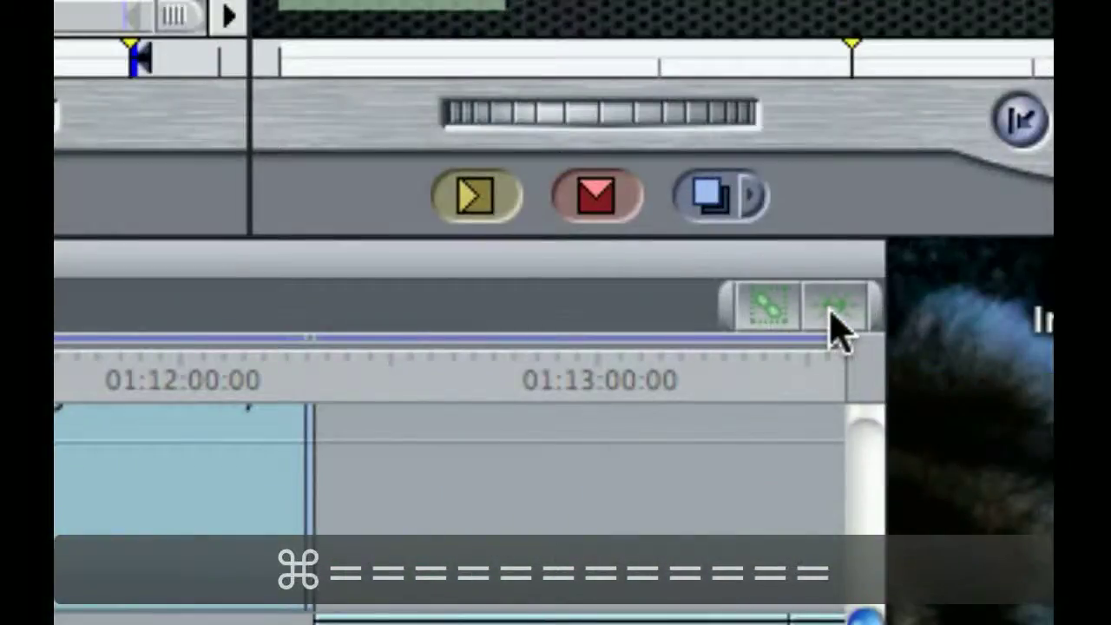
left_click(833, 319)
left_click(833, 318)
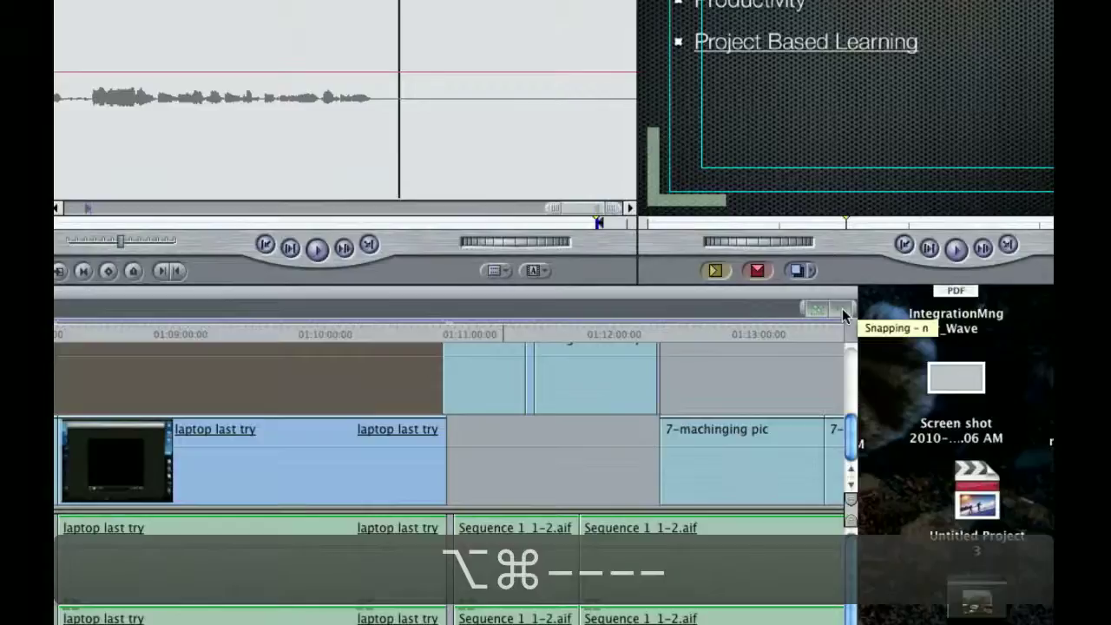
key("alt+super+minus")
key("alt+super+minus")
key("alt+super+minus")
key("alt+super+minus")
key("alt+super+minus")
key("alt+super+minus")
key("alt+super+minus")
key("alt+super+minus")
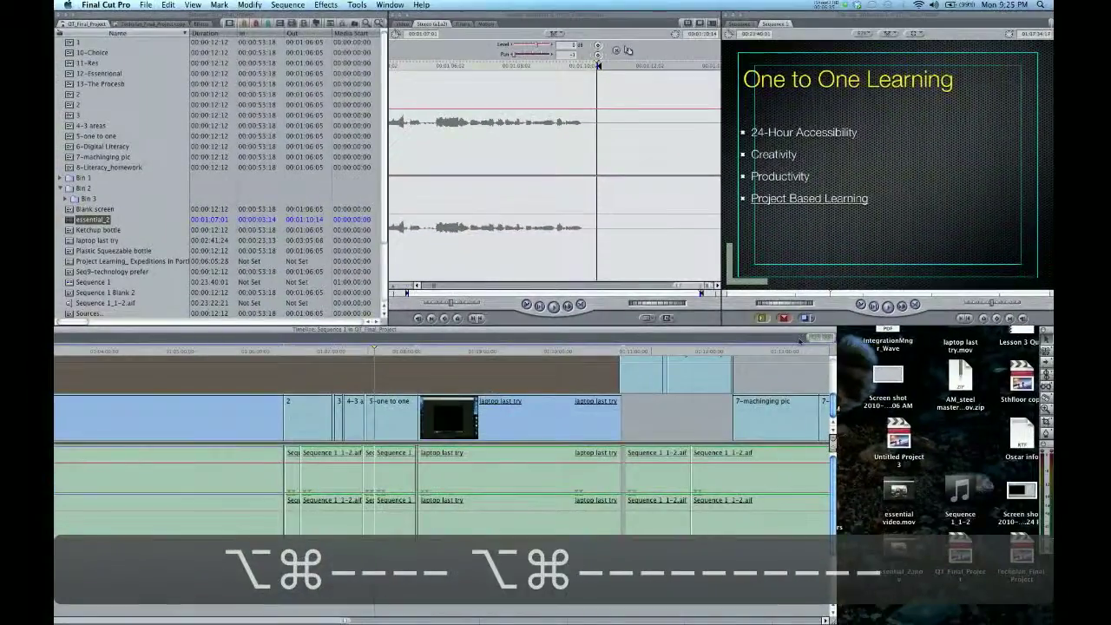
left_click_drag(763, 329, 965, 334)
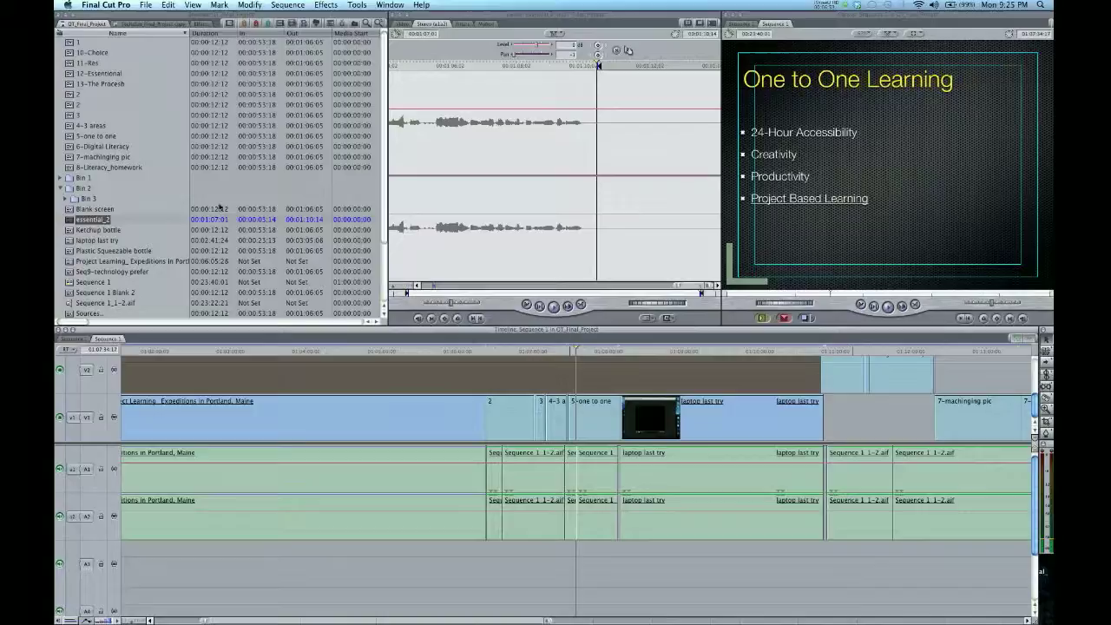
- Insert the 4-3 areas clip from the Browser on track V2 above the Project Learning clip, and undo the insertion
double_click(70, 127)
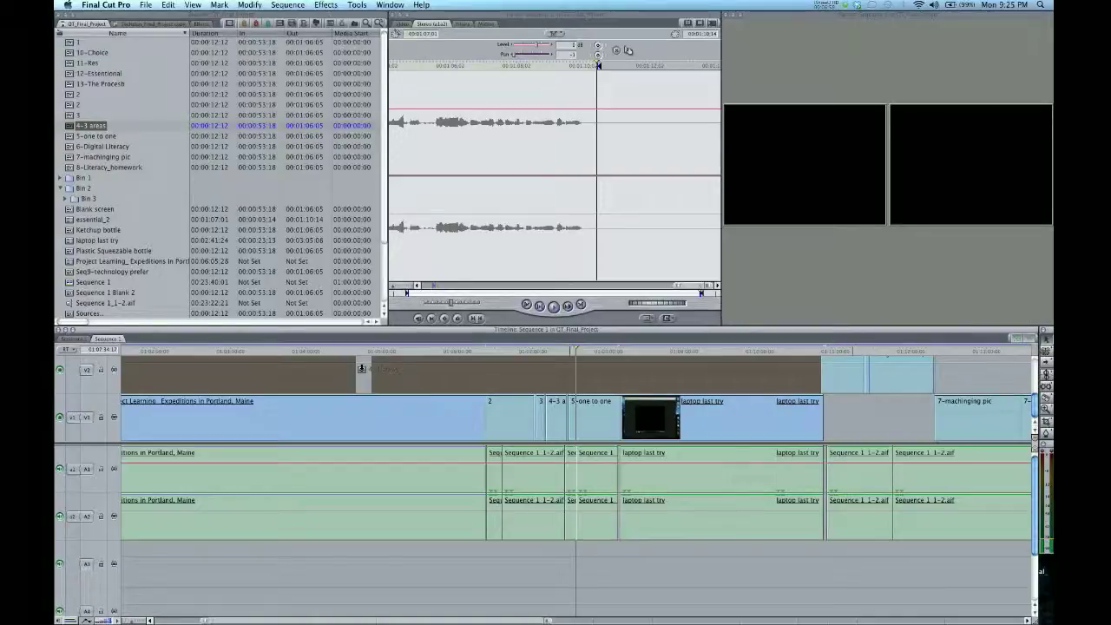
left_click_drag(362, 362, 358, 360)
left_click_drag(358, 360, 362, 363)
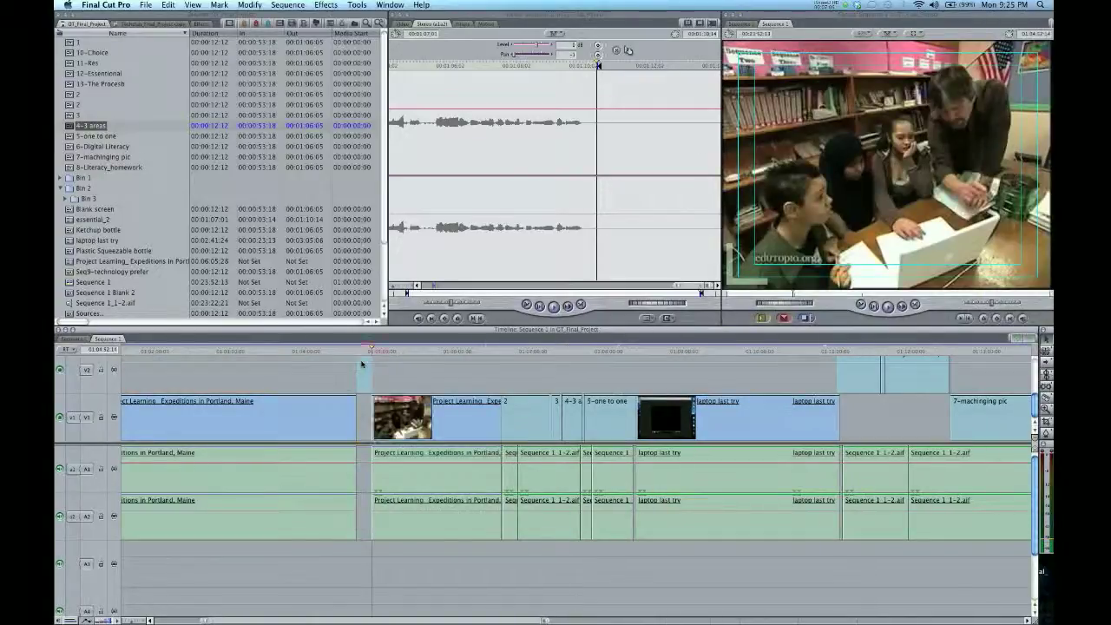
key("super+z")
- Hold the 7-machinging pic clip over track V2 to compare the overwrite and insert drop positions, insert it, and undo the edit
key("equal")
key("equal")
key("equal")
key("equal")
key("equal")
key("equal")
key("equal")
key("equal")
key("equal")
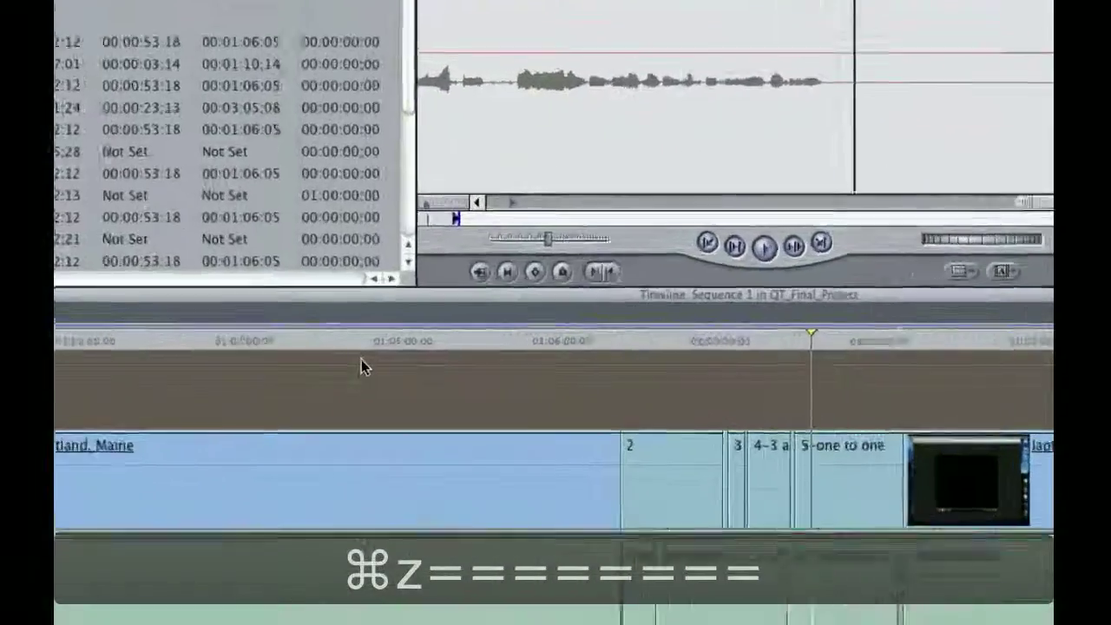
key("equal")
key("equal")
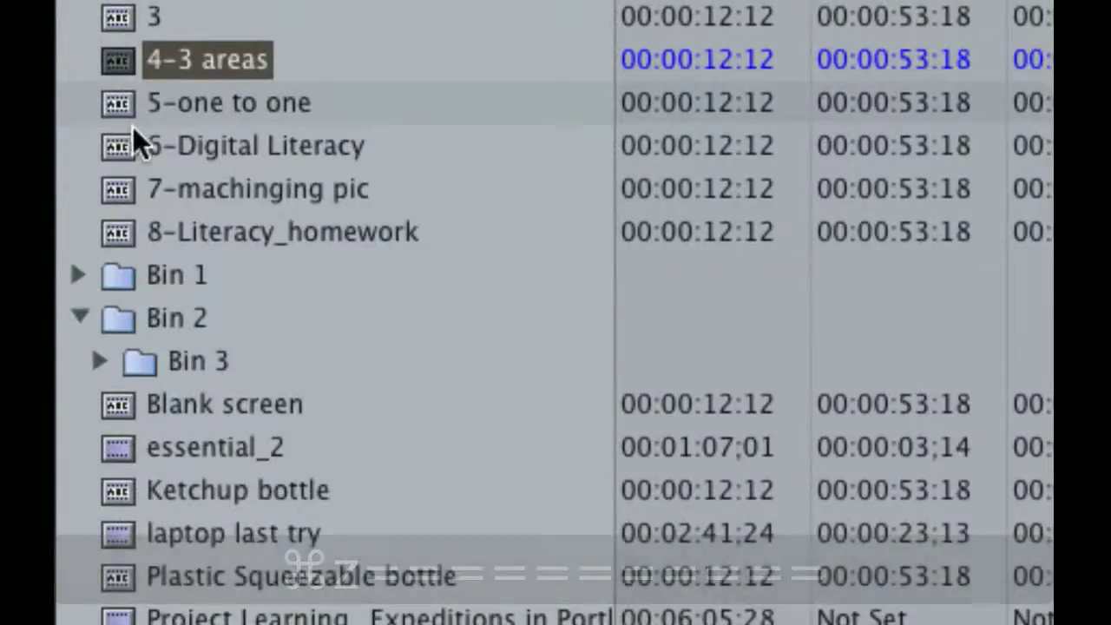
left_click(121, 188)
mouse_move(129, 186)
left_mouse_down()
mouse_move(353, 394)
mouse_move(530, 618)
mouse_move(549, 624)
mouse_move(535, 624)
mouse_move(605, 624)
left_mouse_up()
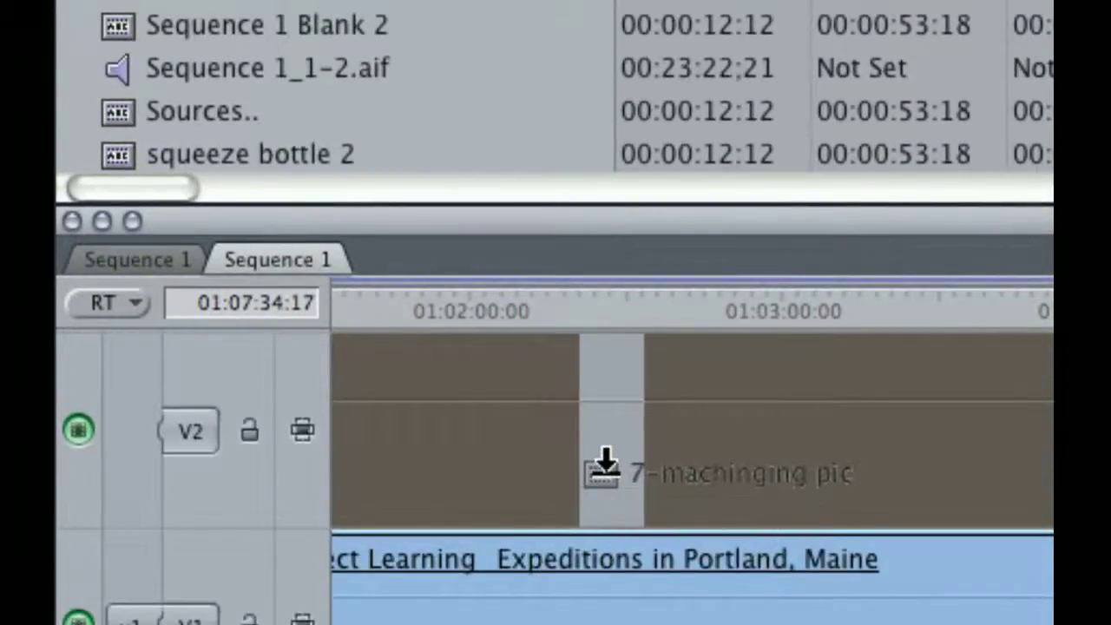
left_click_drag(605, 464, 611, 397)
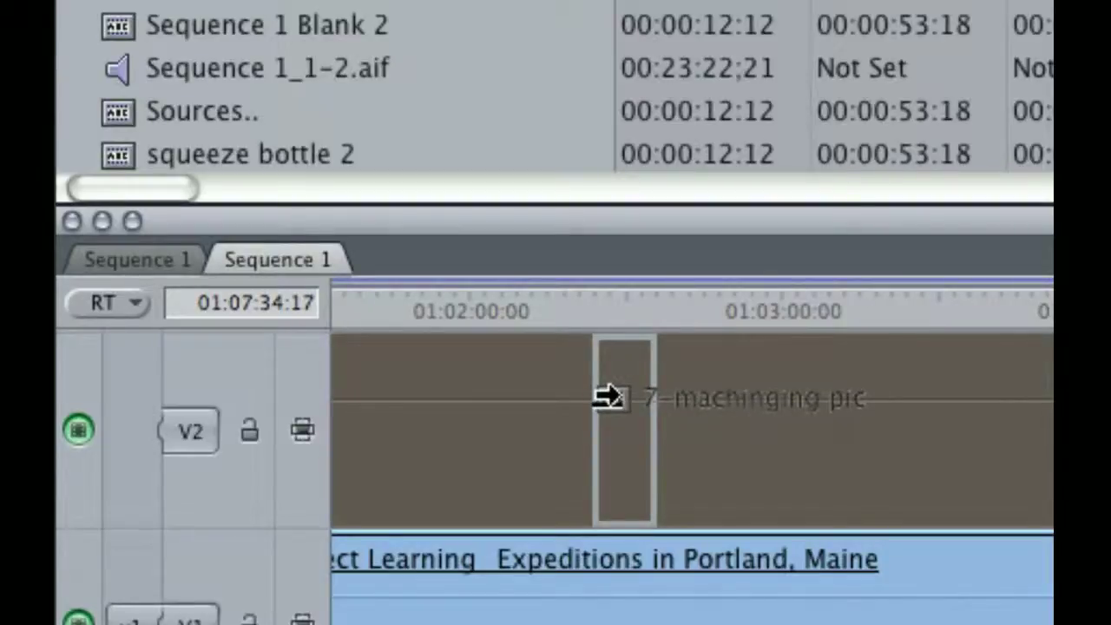
left_click_drag(611, 396, 618, 392)
key("super+z")
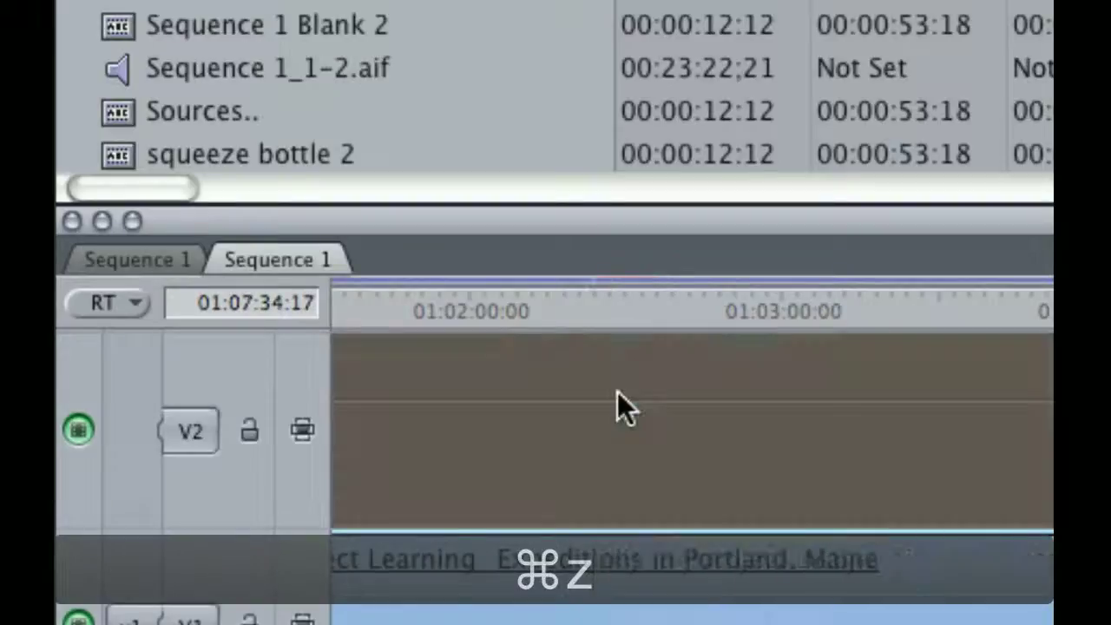
- Load the 6-Digital Literacy clip from the Browser into the Viewer
key("alt+super+minus")
key("alt+super+minus")
key("alt+super+minus")
key("alt+super+minus")
key("alt+super+minus")
key("alt+super+minus")
key("alt+super+minus")
key("alt+super+minus")
key("alt+super+minus")
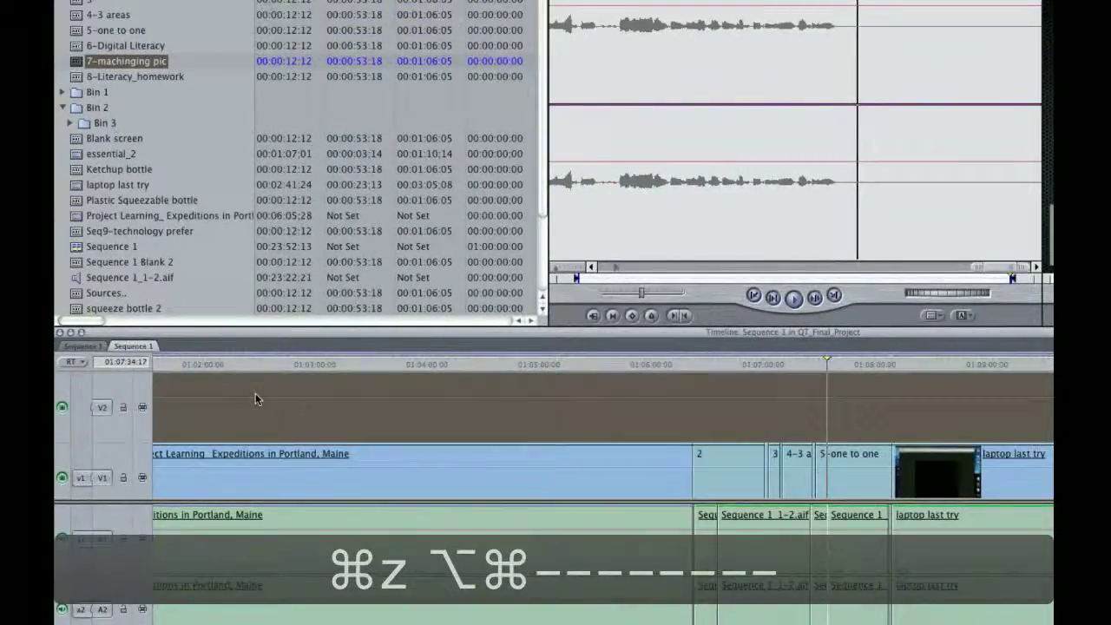
scroll(190, 248, "up", 1)
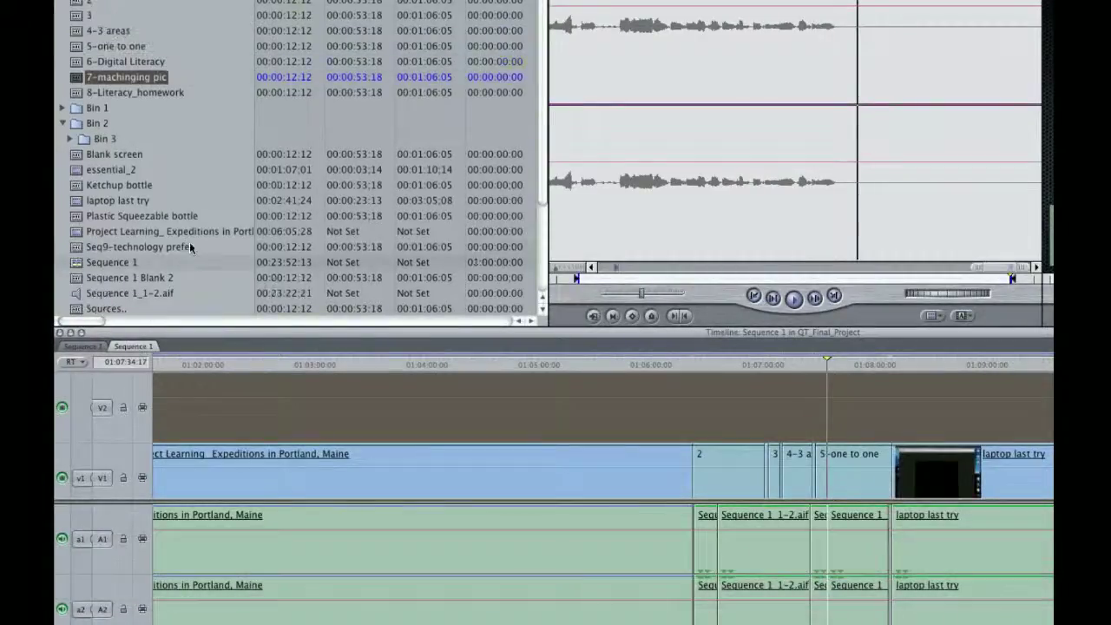
left_click(156, 62)
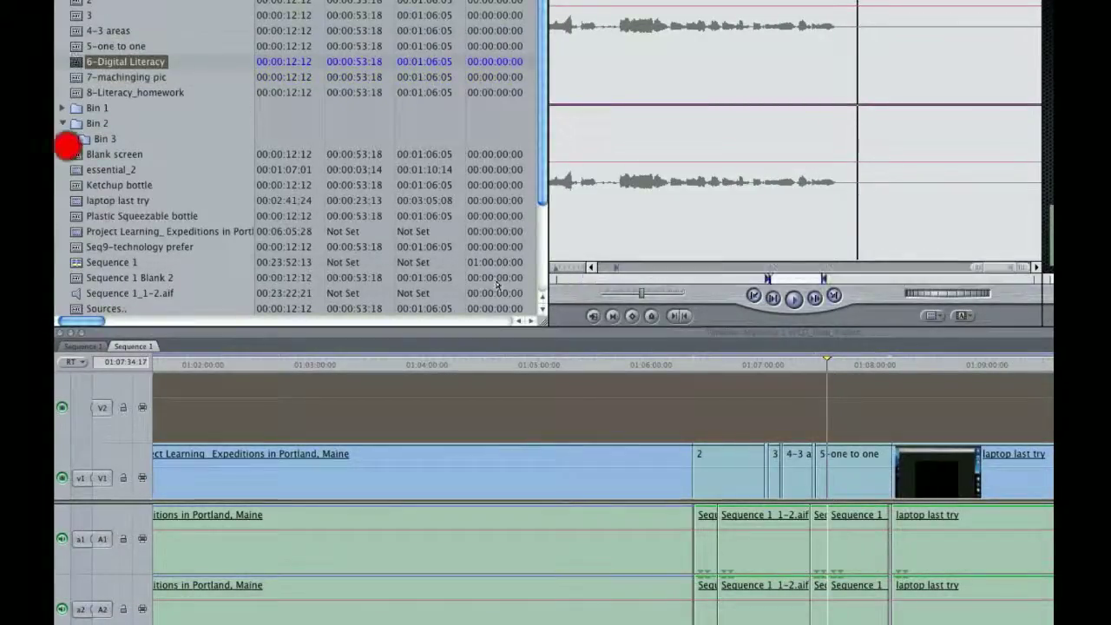
key("Return")
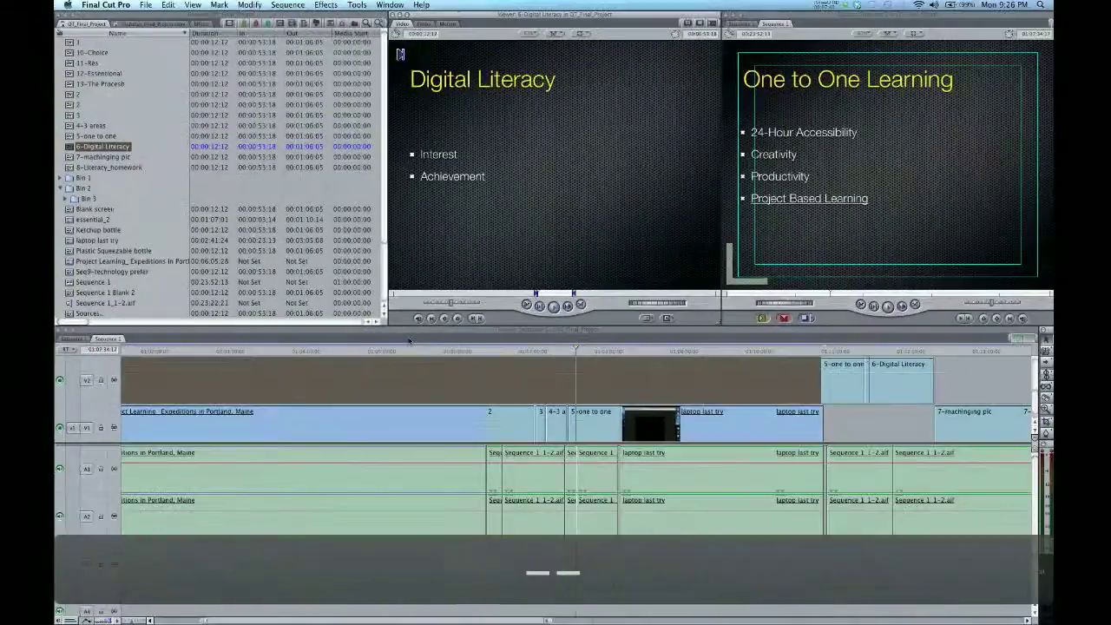
- Create a new project with its empty sequence and return the Browser to QT_Final_Project
key("alt")
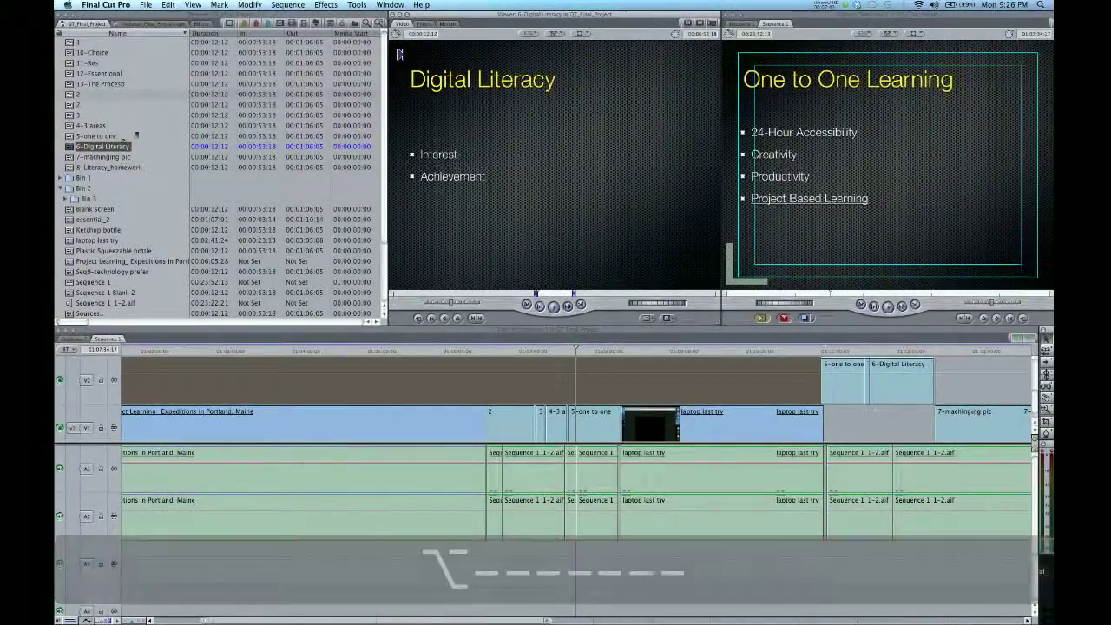
left_click(145, 6)
left_click(149, 28)
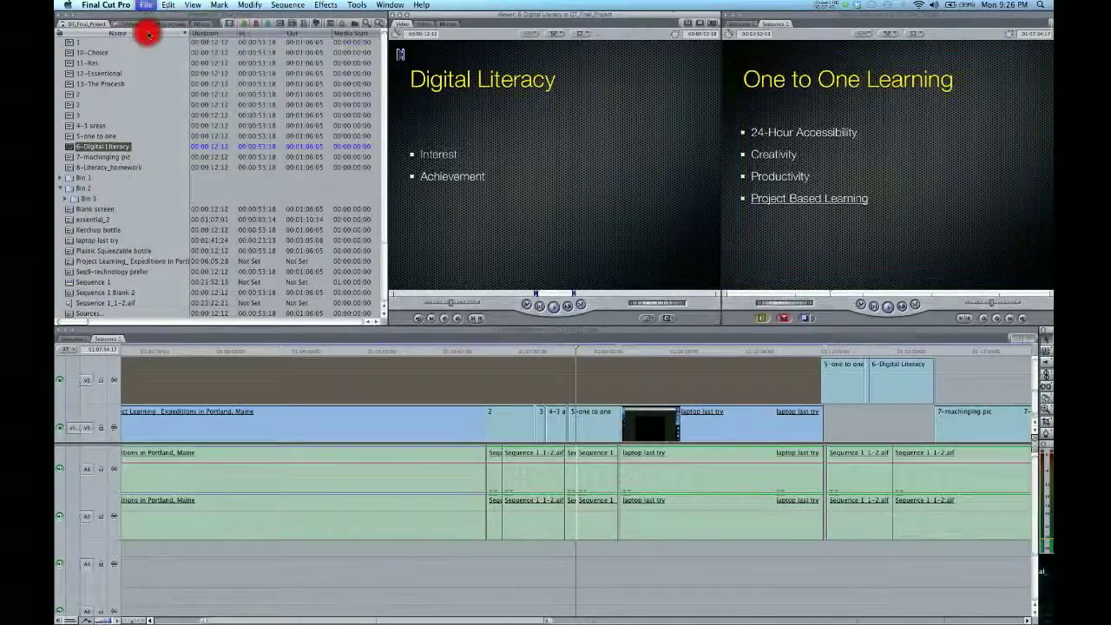
left_click(142, 26)
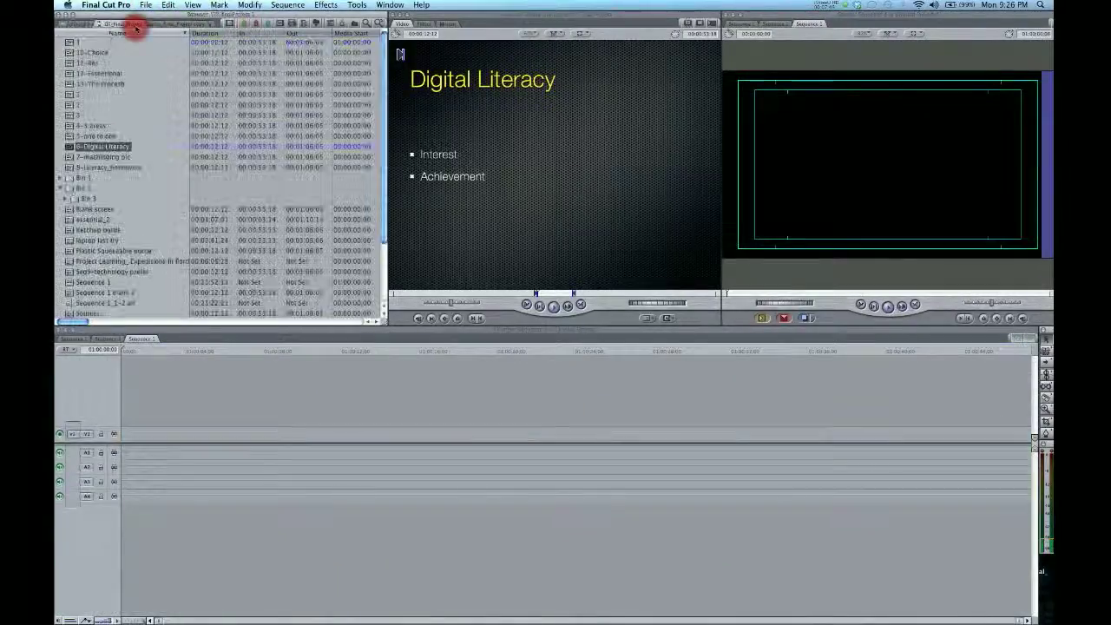
- Load the 11-Res clip in the Viewer and move the Timeline window aside to examine its source track controls
double_click(70, 66)
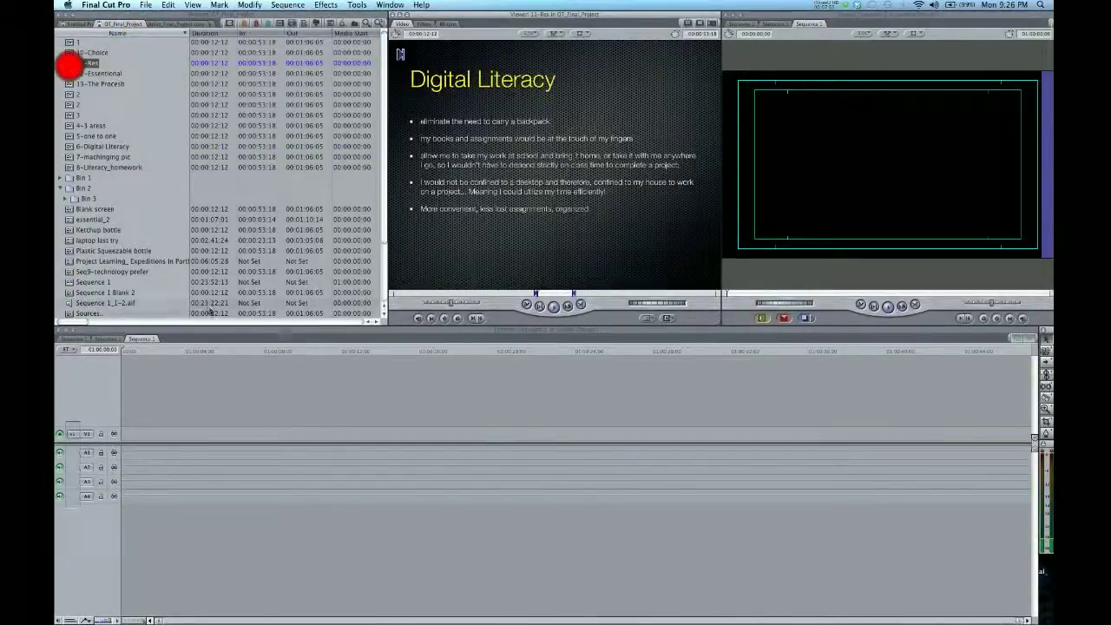
double_click(236, 331)
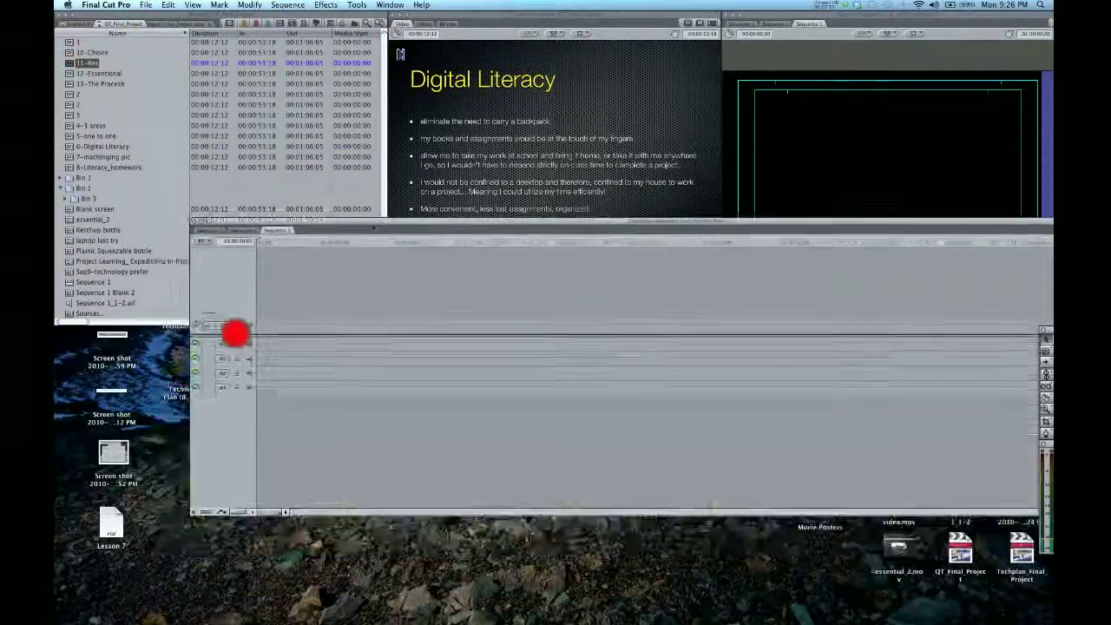
key("alt+super+equal")
key("alt+super+equal")
key("alt+super+equal")
key("alt+super+equal")
key("alt+super+equal")
key("alt+super+equal")
key("alt+super+equal")
key("alt+super+equal")
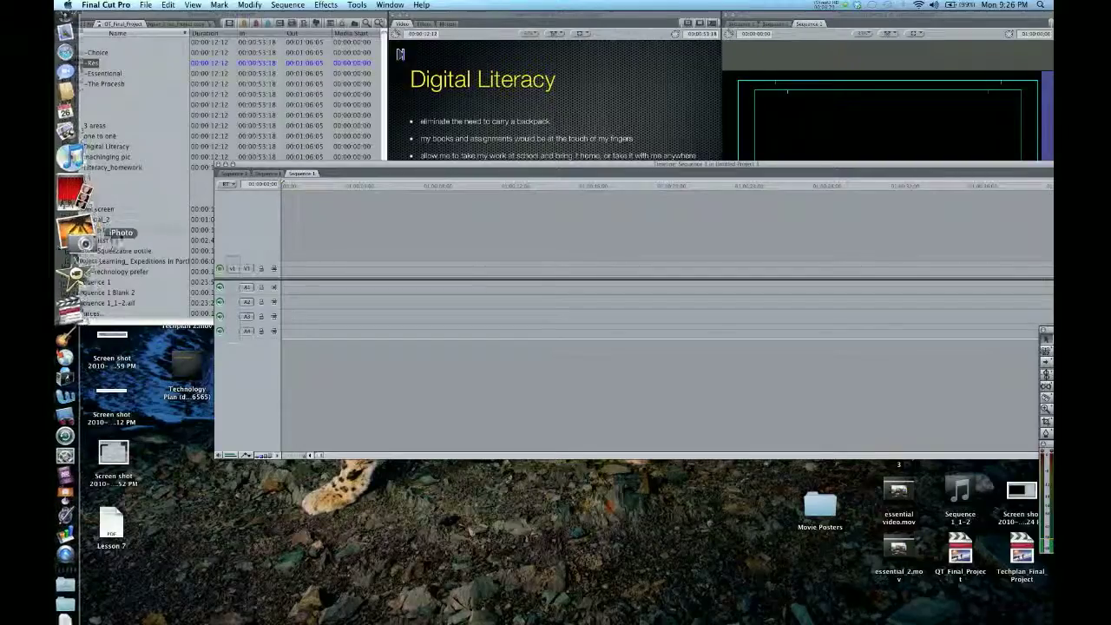
- Load the laptop last try clip in the Viewer and reposition the Timeline window below it to compare the source audio track controls
double_click(71, 241)
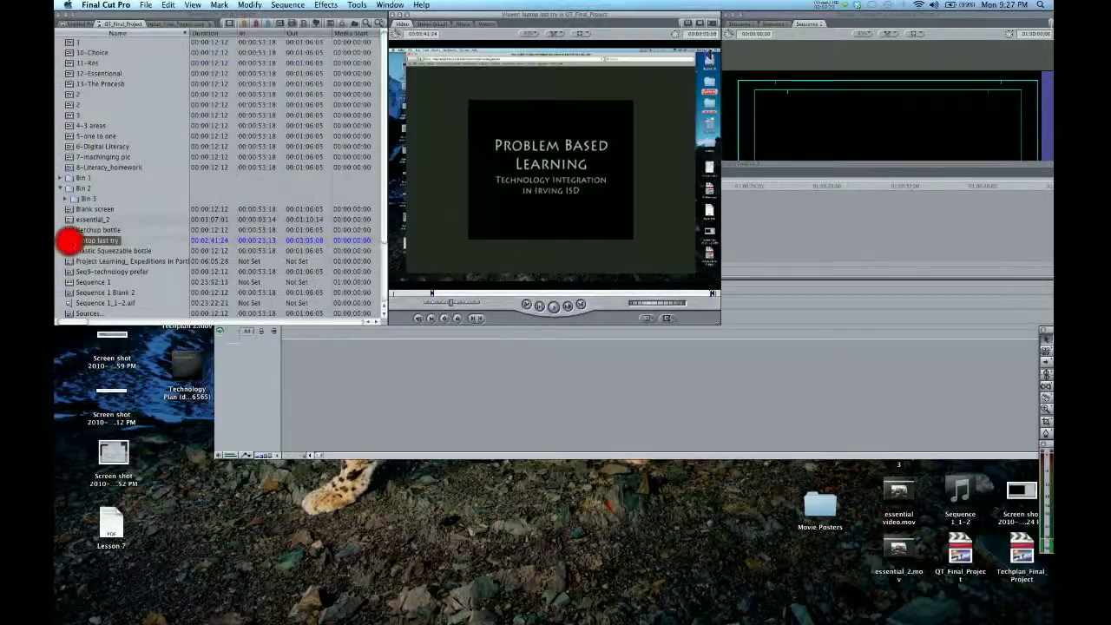
left_click(323, 347)
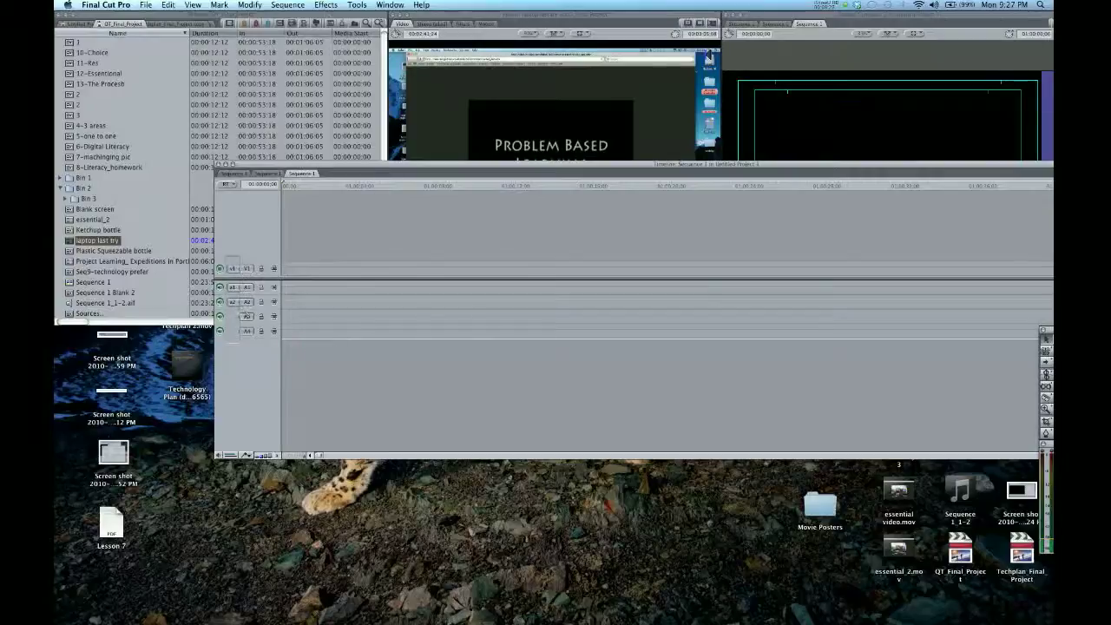
left_click_drag(466, 173, 437, 296)
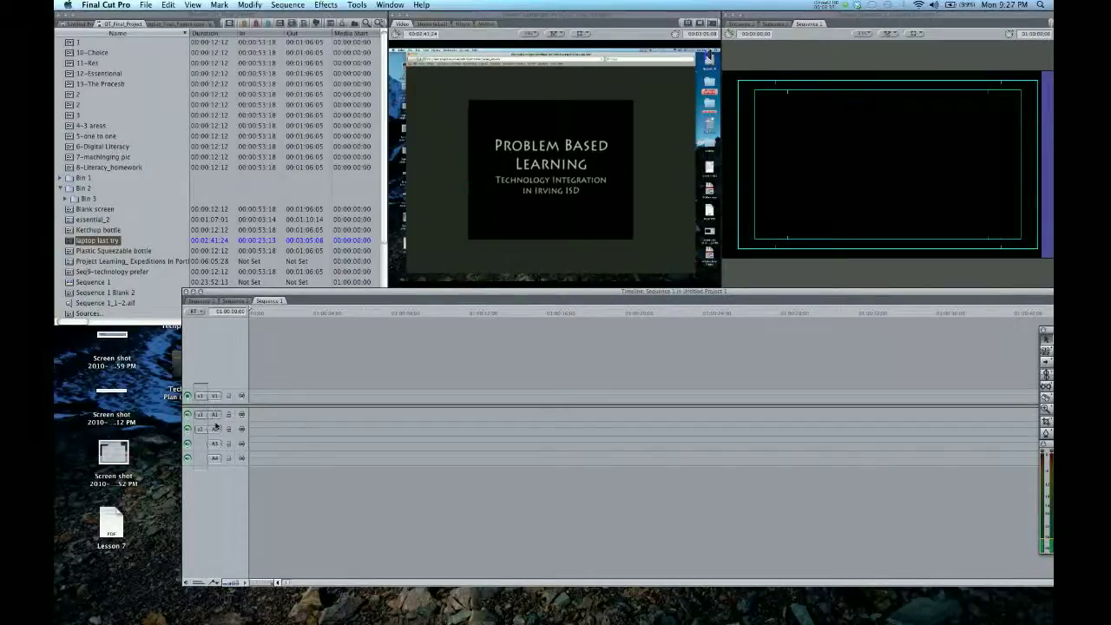
- Restore the standard window layout so that the Timeline returns to its default position
key("alt+super+minus")
key("alt+super+minus")
key("alt+super+minus")
key("alt+super+minus")
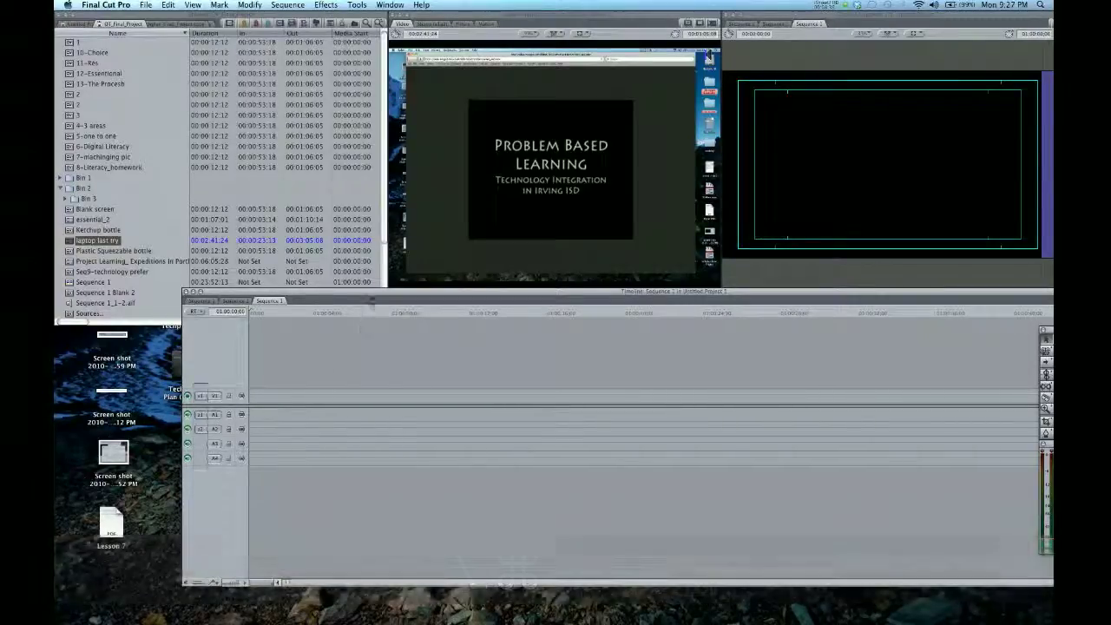
key("ctrl+u")
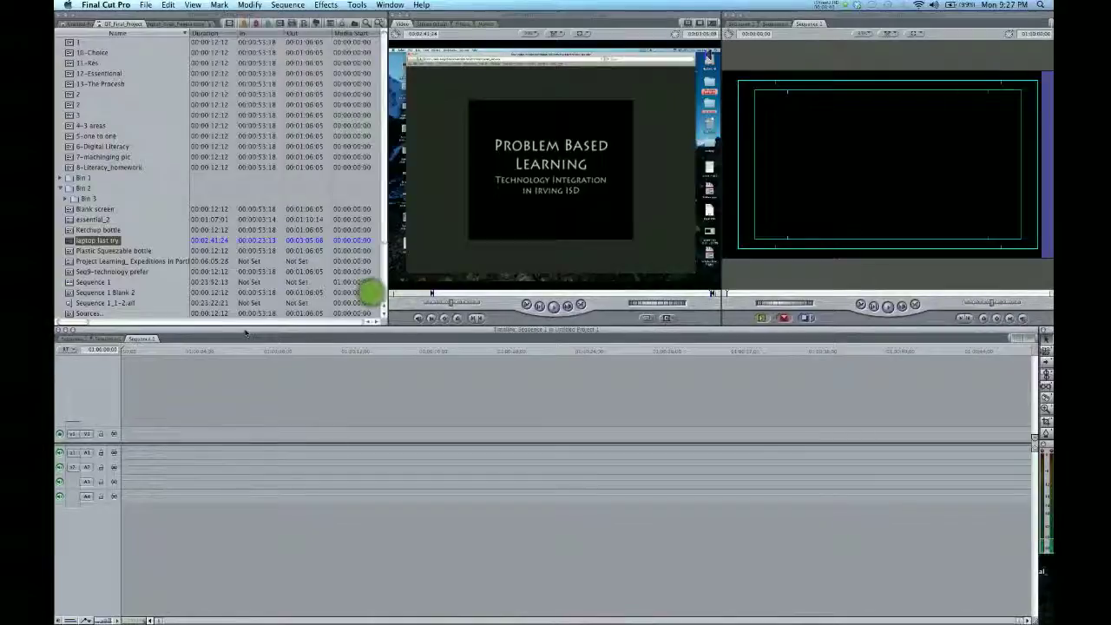